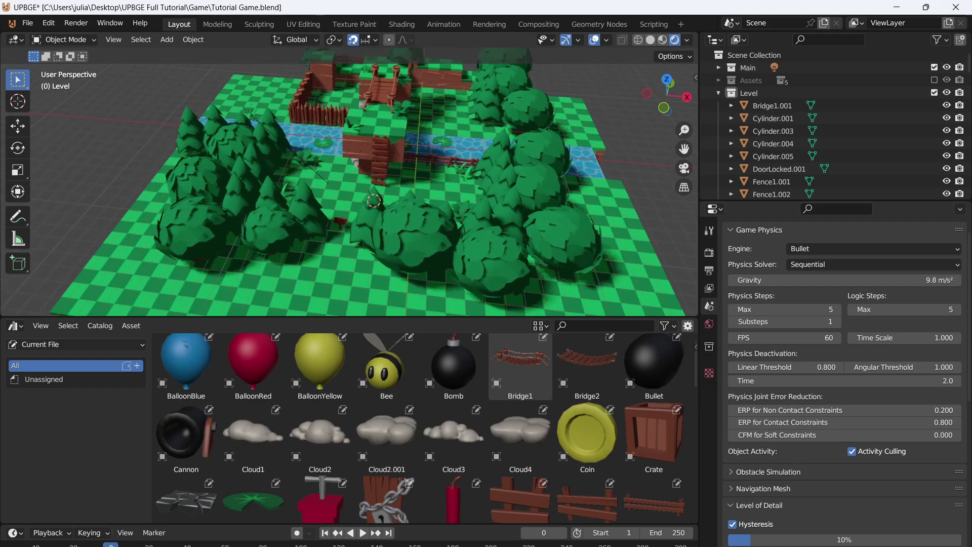
Add a cube mesh at the 3D cursor on the checkered ground in the level.
scroll(375, 226, "up", 5)
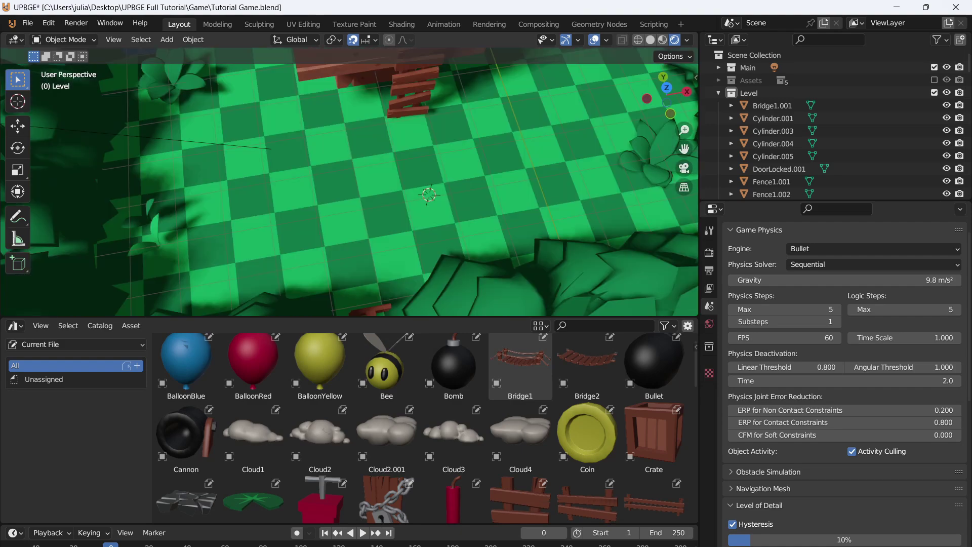
key("shift+a")
key("Return")
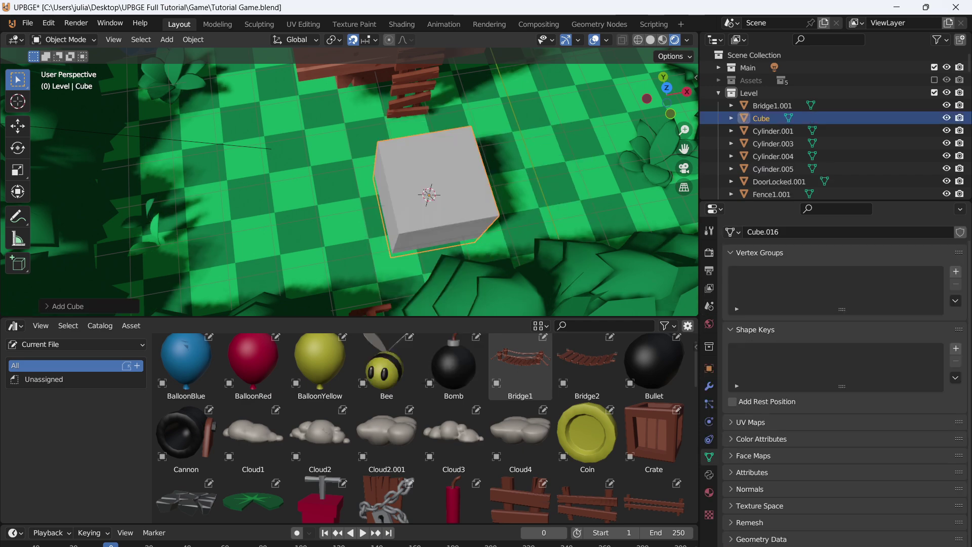
Set the new cube's scale to 0.3 on X and Y and 0.6 on Z.
key("KP_Decimal")
scroll(350, 182, "down", 7)
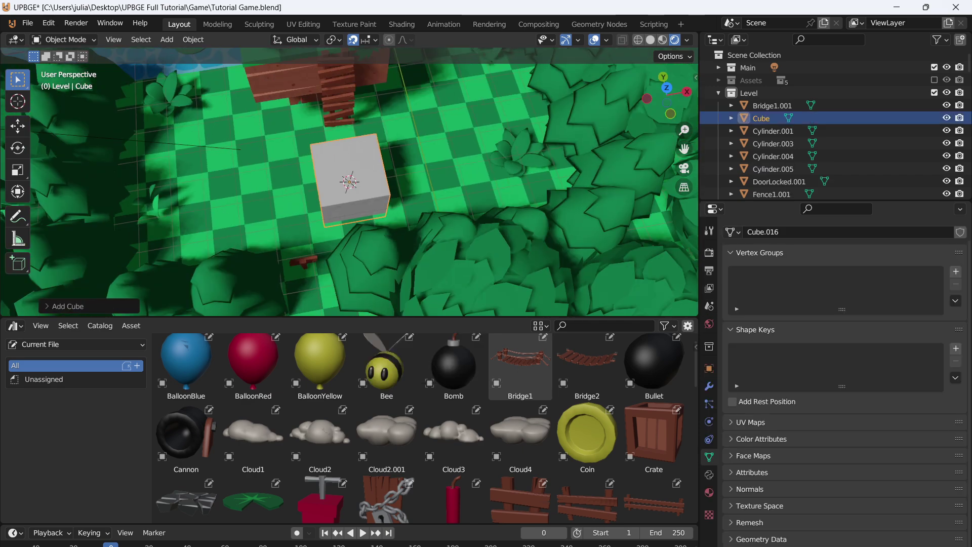
middle_click_drag(349, 182, 388, 150)
scroll(387, 150, "up", 4)
key("n")
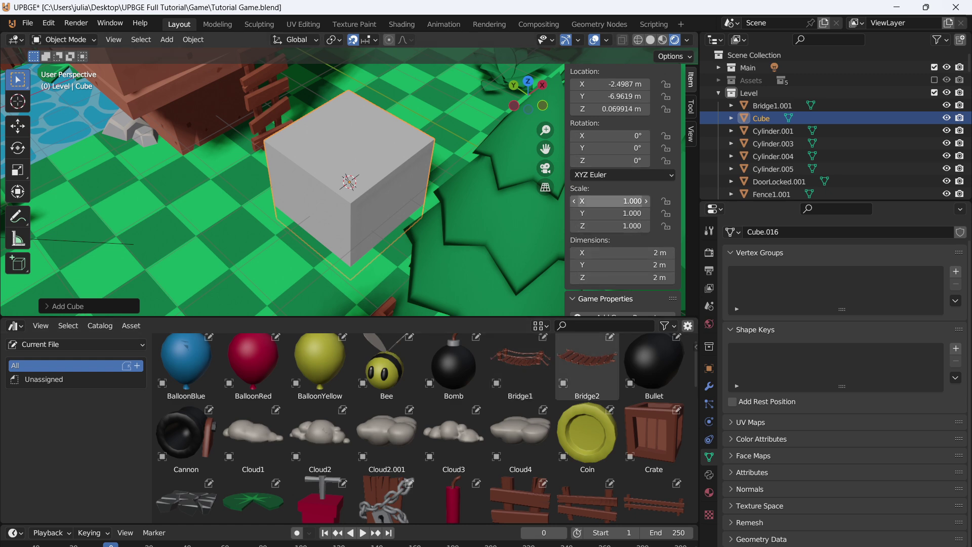
left_click_drag(607, 201, 608, 226)
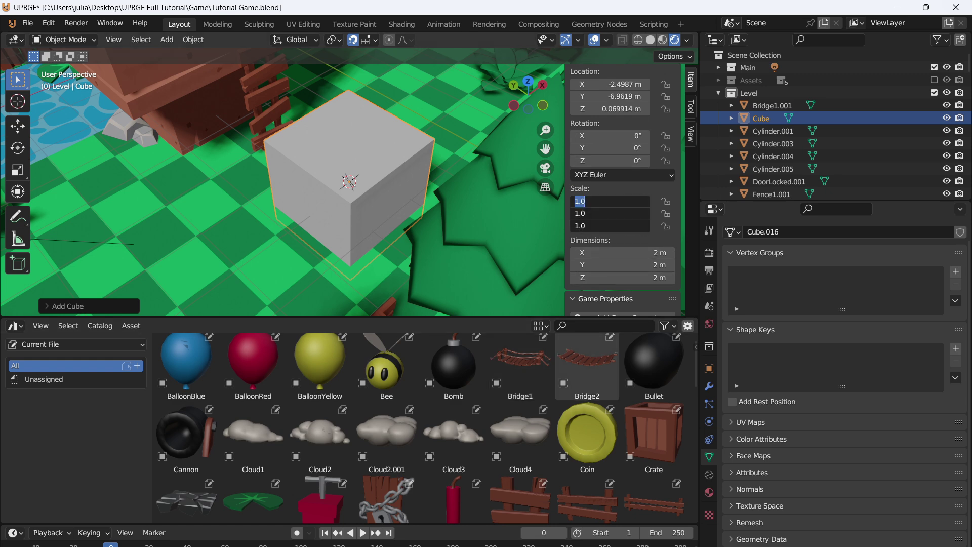
type("0.3")
key("Return")
left_click(607, 226)
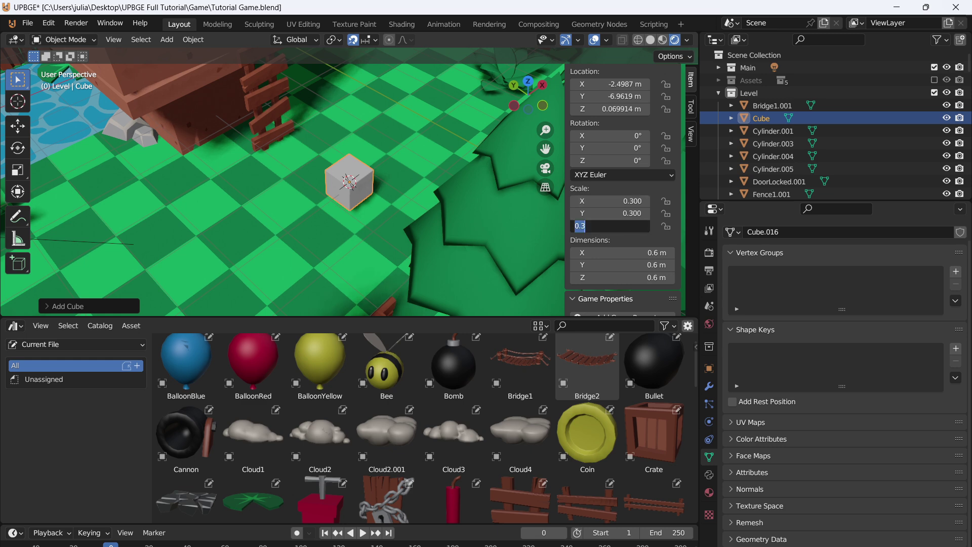
type("0.6")
key("Return")
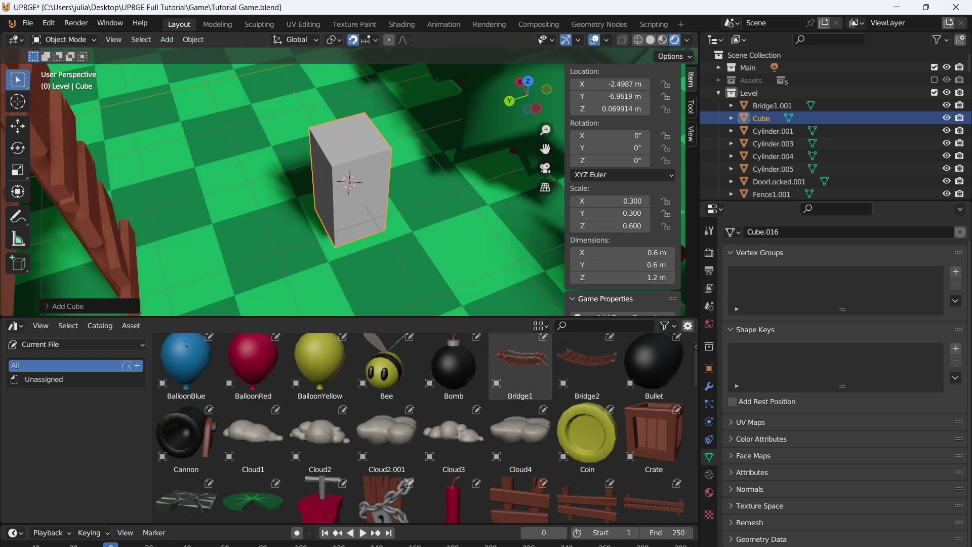
Duplicate the Layout workspace and change its asset browser area to the Logic Node Editor.
right_click(180, 24)
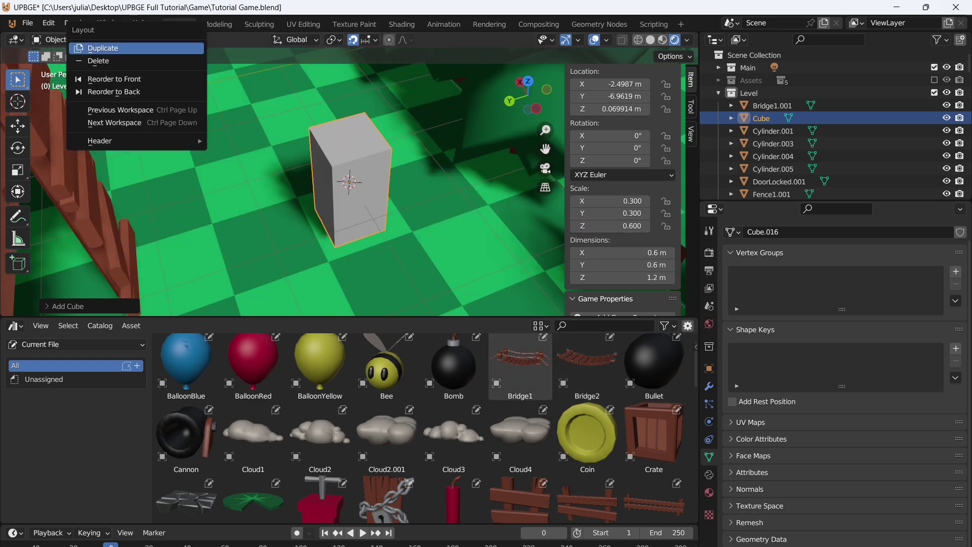
left_click(167, 48)
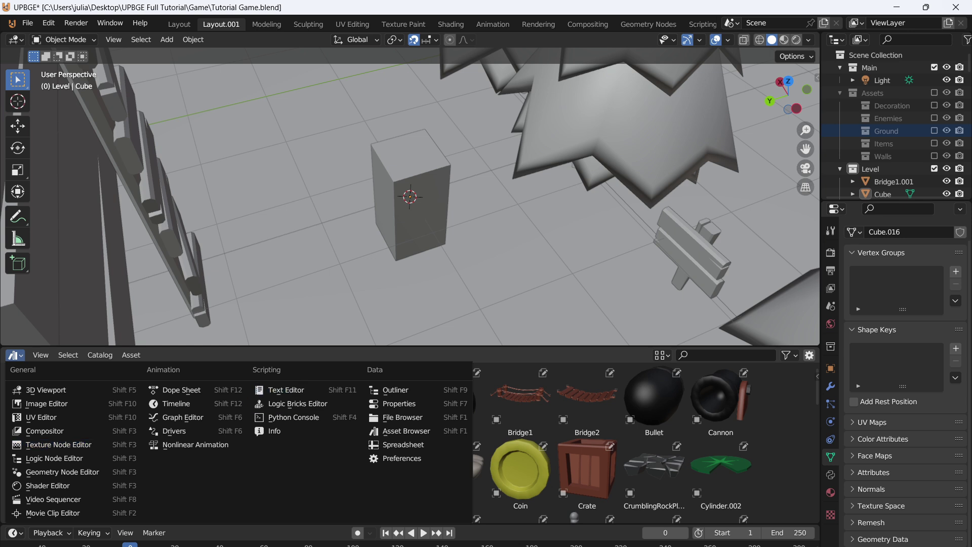
left_click(54, 457)
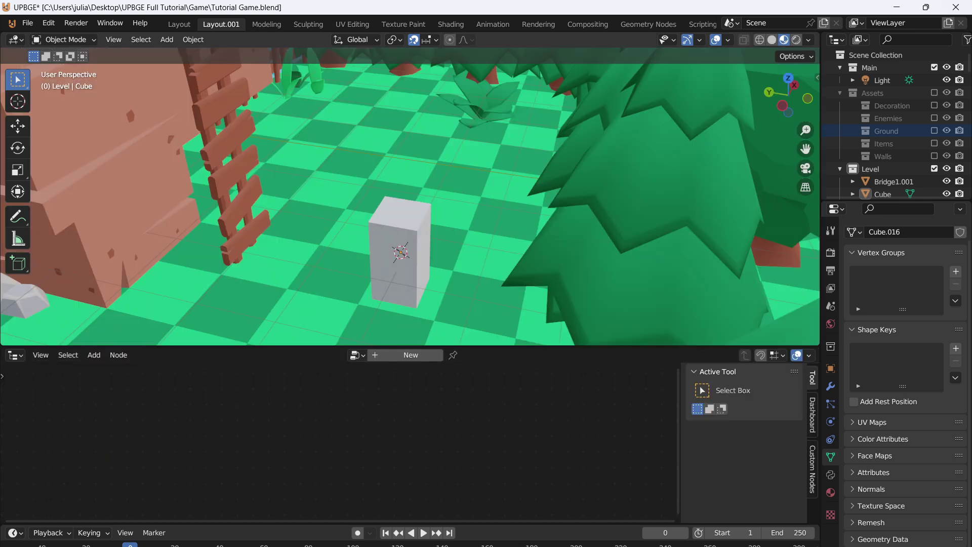
Select the cube, create a logic node tree named PlayerMovement, and apply it to the cube.
left_click(400, 253)
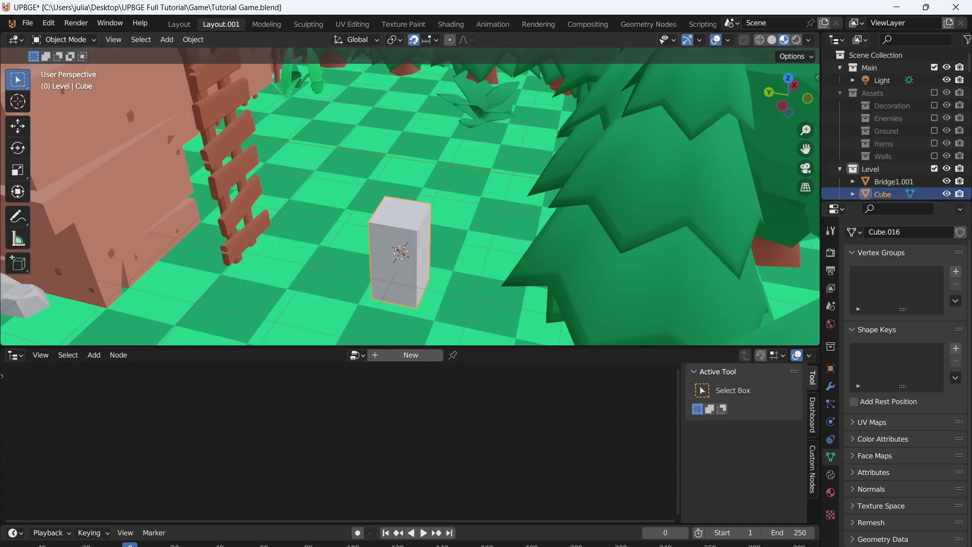
left_click(405, 354)
double_click(397, 355)
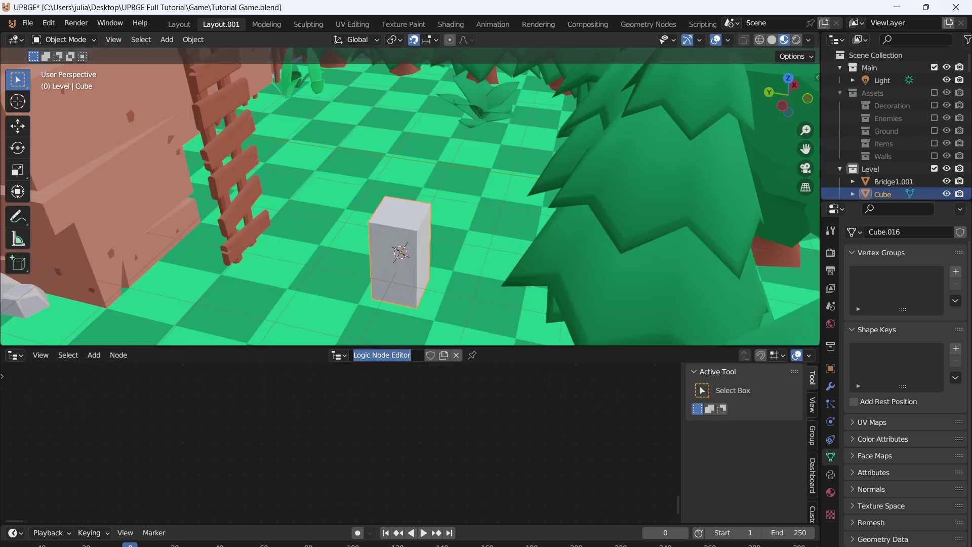
type("PlayerMovement")
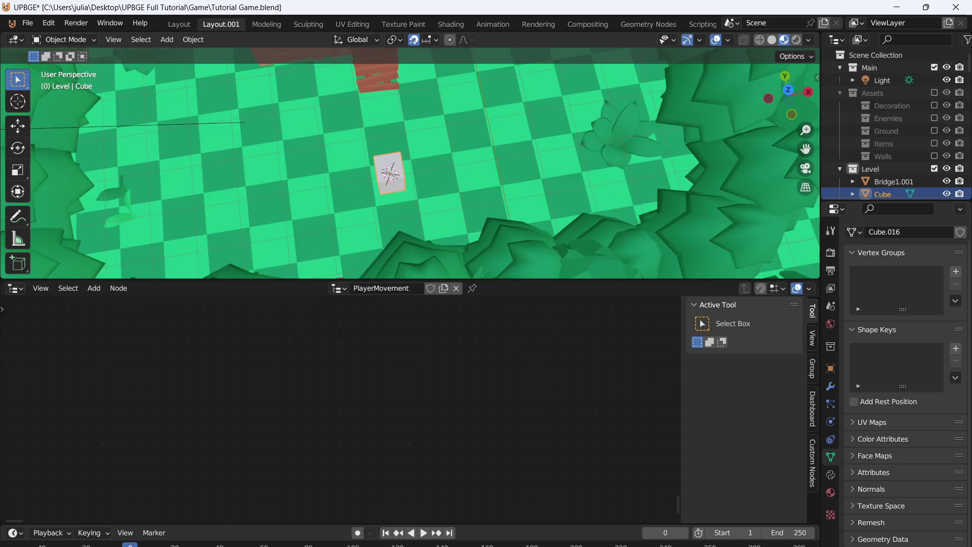
left_click(812, 408)
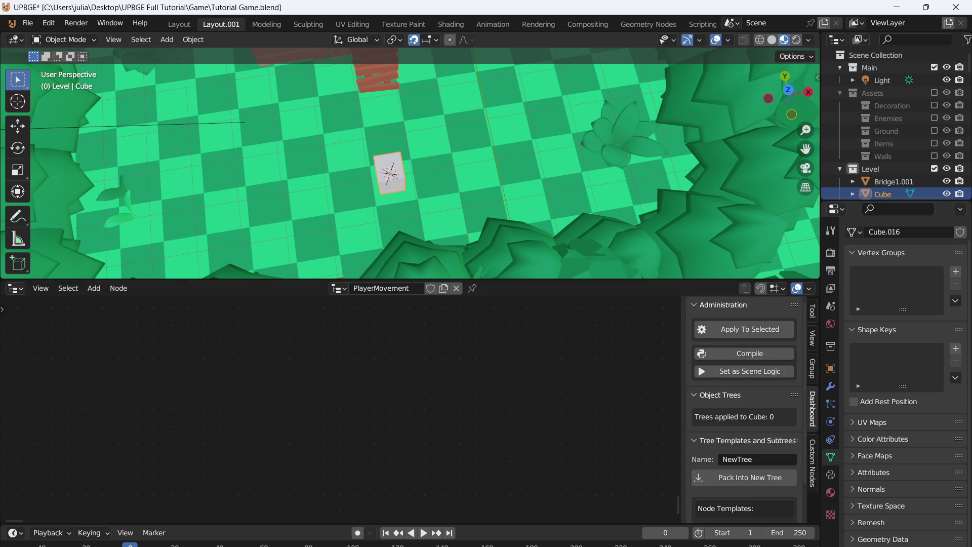
left_click(744, 330)
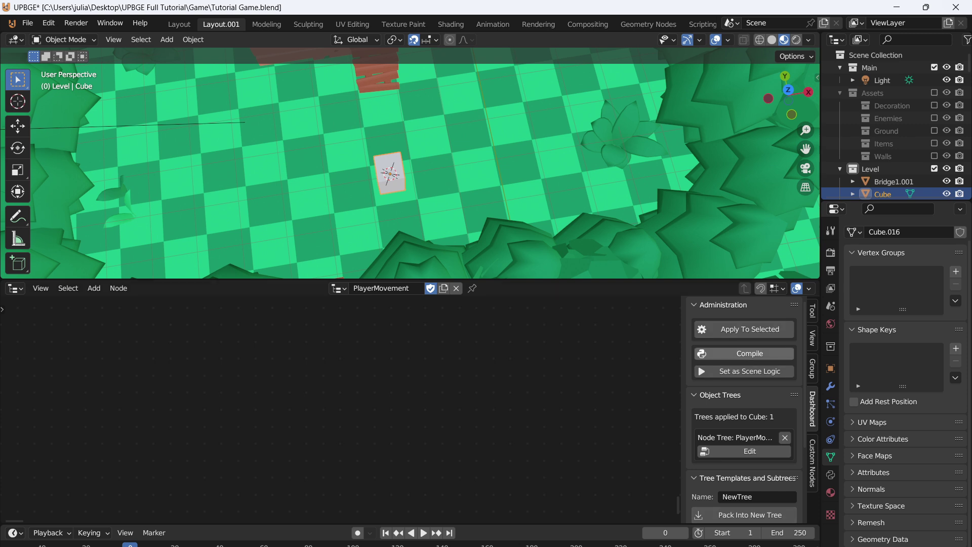
scroll(744, 405, "down", 2)
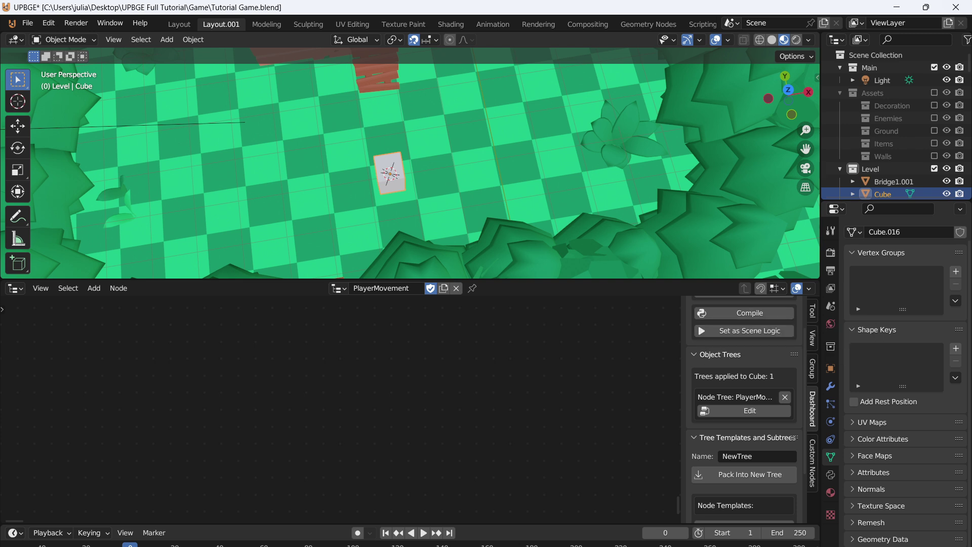
scroll(744, 405, "down", 2)
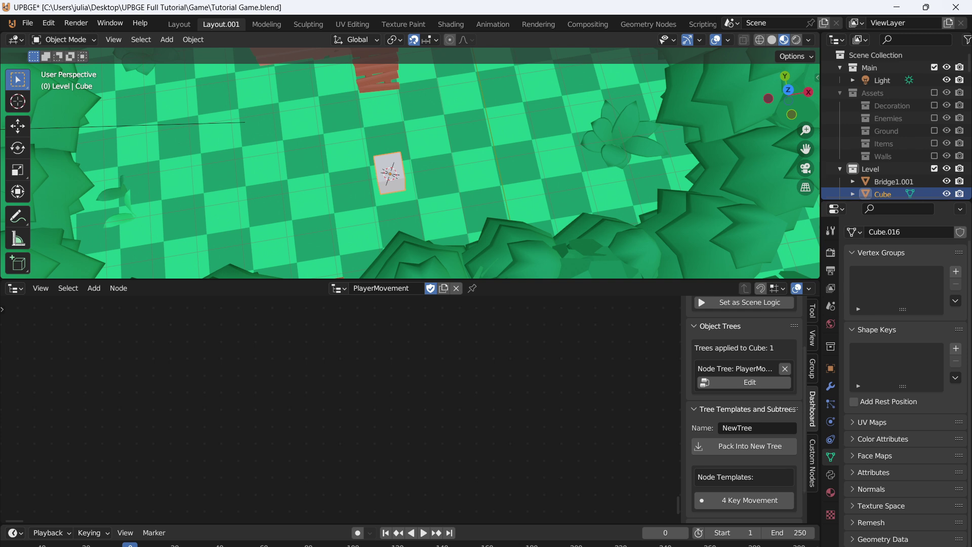
scroll(744, 385, "down", 2)
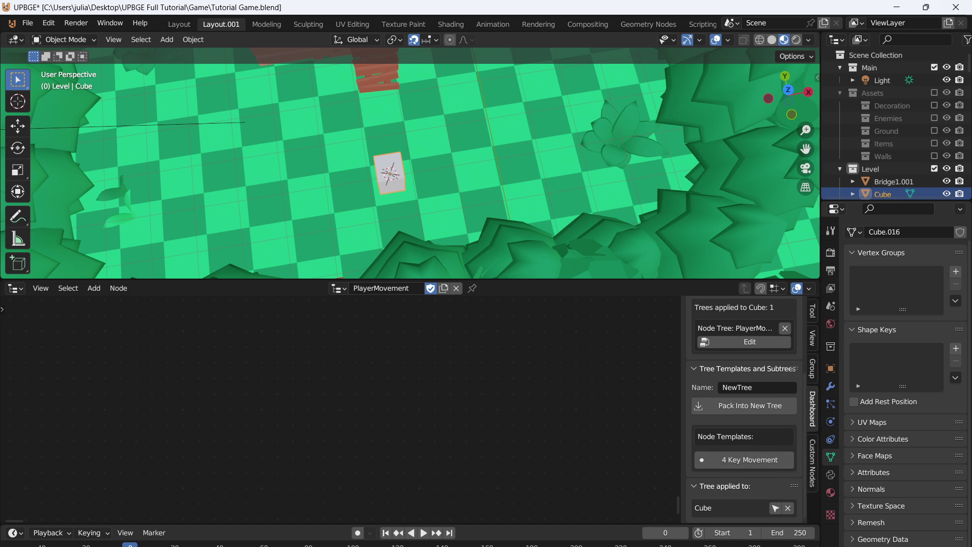
scroll(745, 405, "up", 5)
scroll(410, 163, "up", 1)
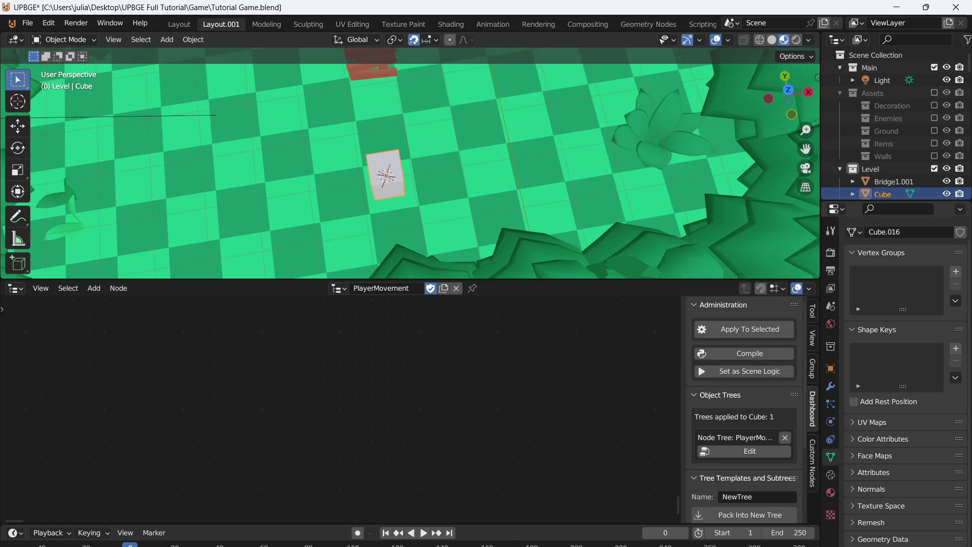
Find the Key Down node by search and add it to the PlayerMovement tree.
key("shift+a")
mouse_move(261, 394)
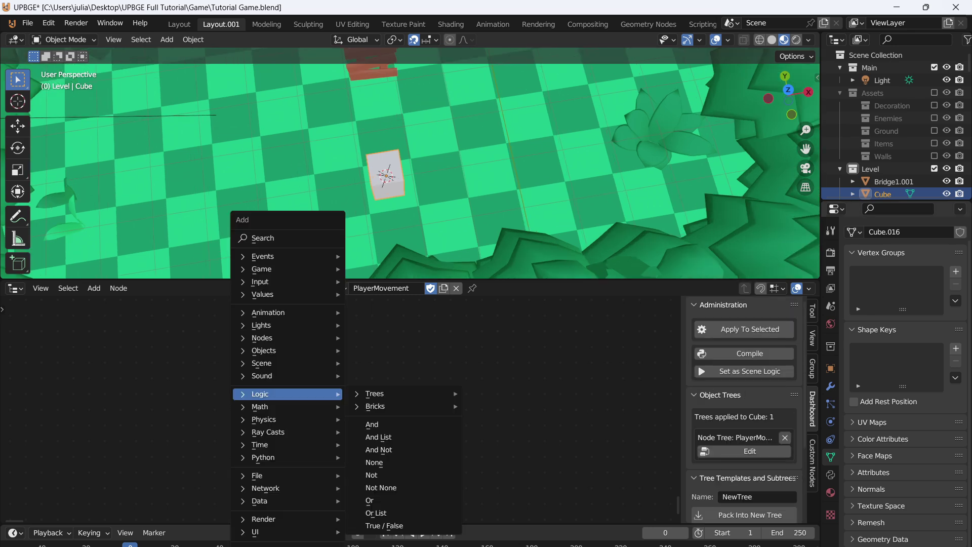
left_click(256, 237)
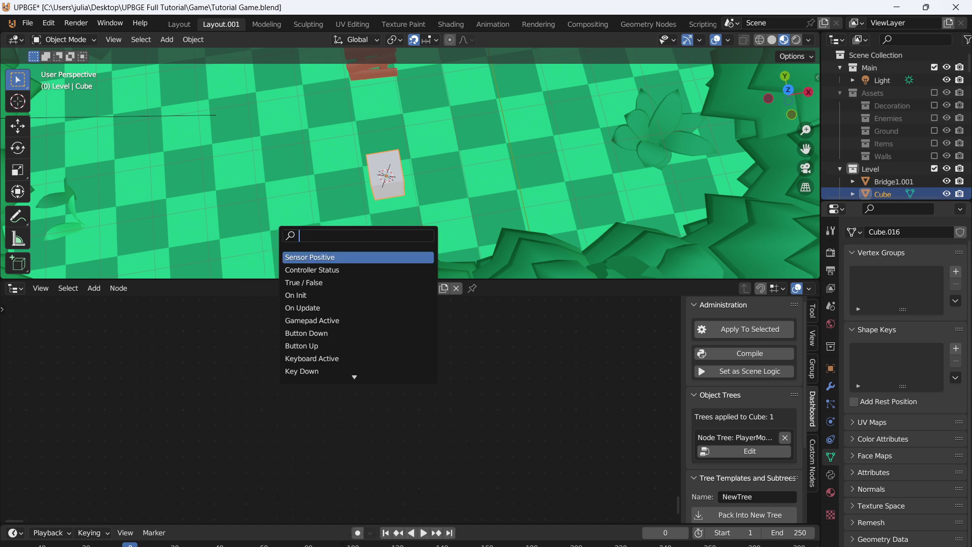
type("key")
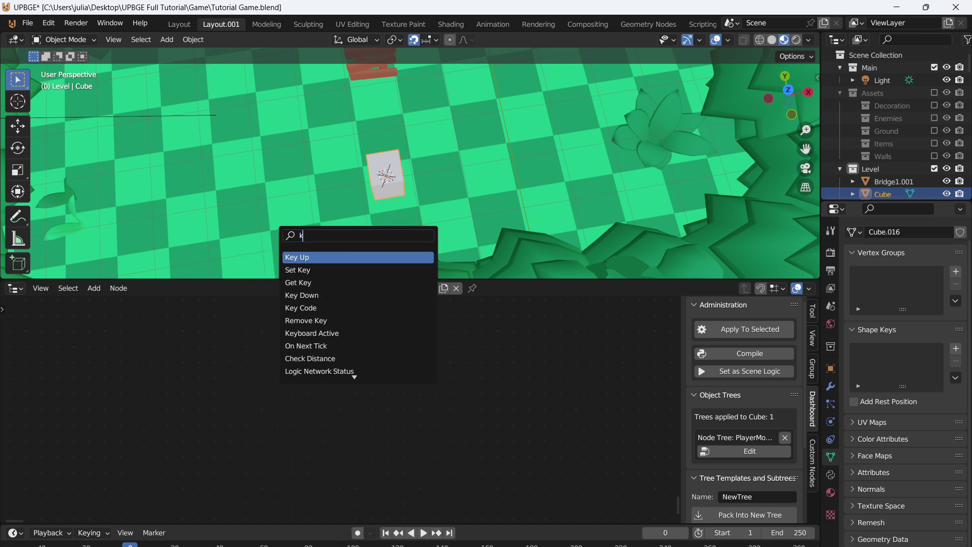
key("Down")
key("Down")
key("Down")
key("Return")
Duplicate the Key Down node three times and stack the copies into a column of four.
key("shift+d")
left_click(339, 393)
key("shift+d")
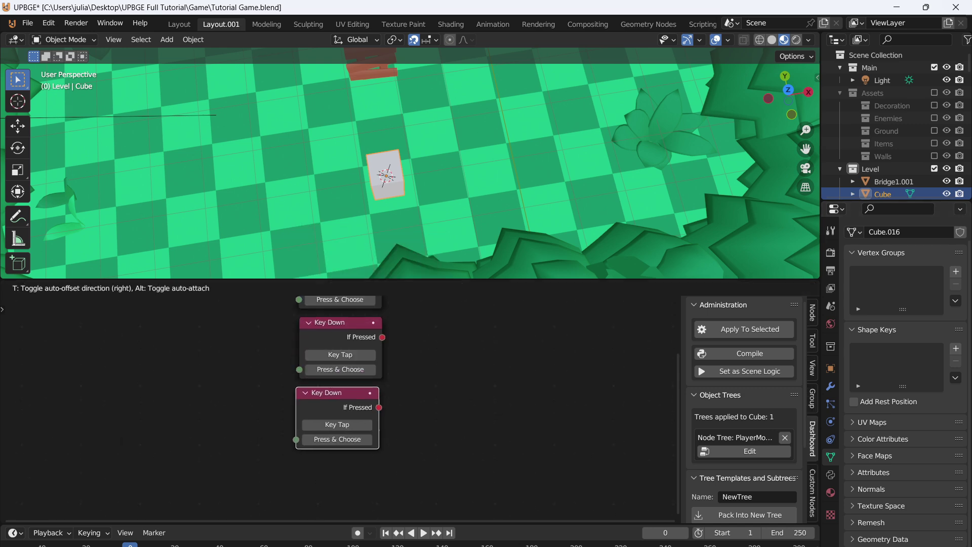
left_click(333, 451)
key("shift+d")
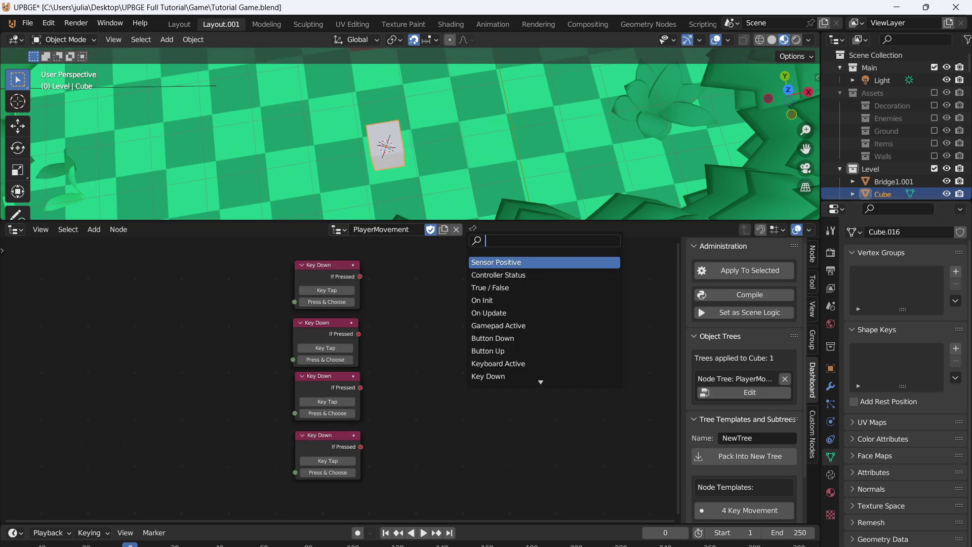
Add a Math node beside the Key Down column and place a duplicate of it below.
type("math")
key("Return")
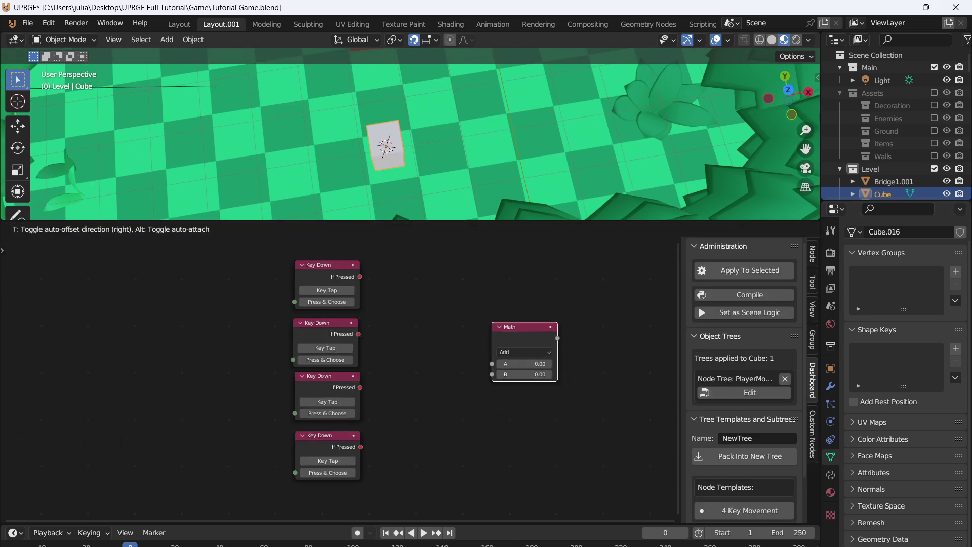
left_click(435, 286)
key("shift+d")
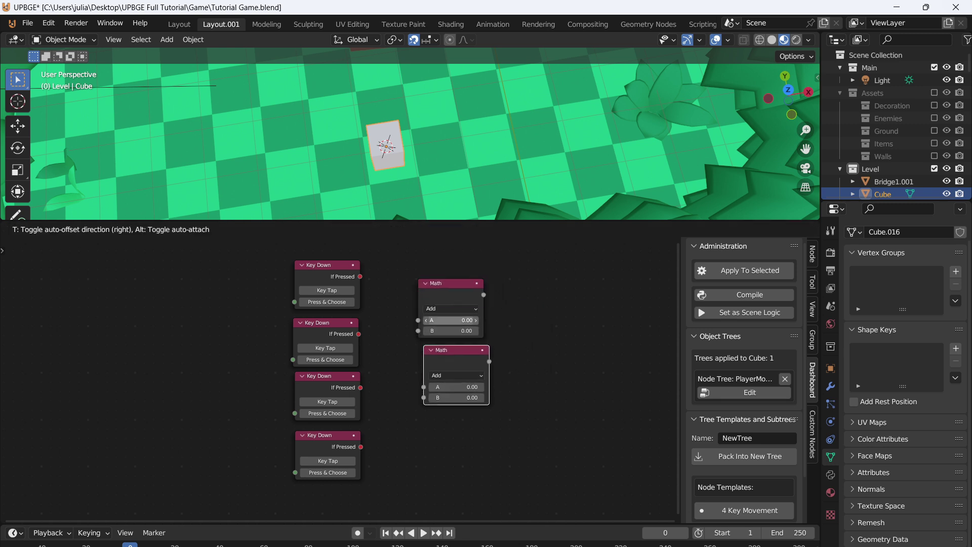
left_click(438, 388)
Move the top two Key Down nodes and the upper Math node up, and set that Math node to Subtract.
scroll(344, 338, "up", 3)
middle_click_drag(344, 338, 340, 376)
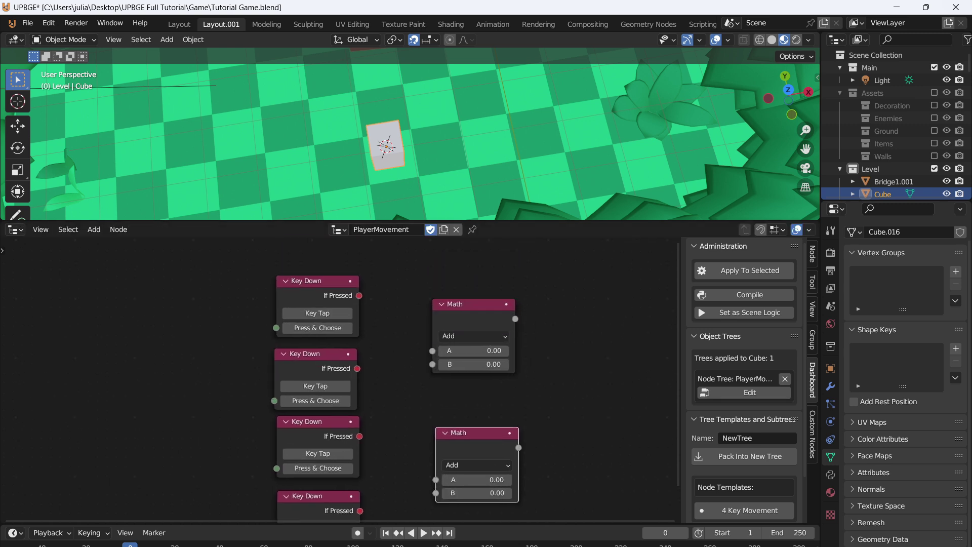
left_click_drag(235, 282, 315, 323)
left_click_drag(470, 318, 463, 290)
left_click(466, 309)
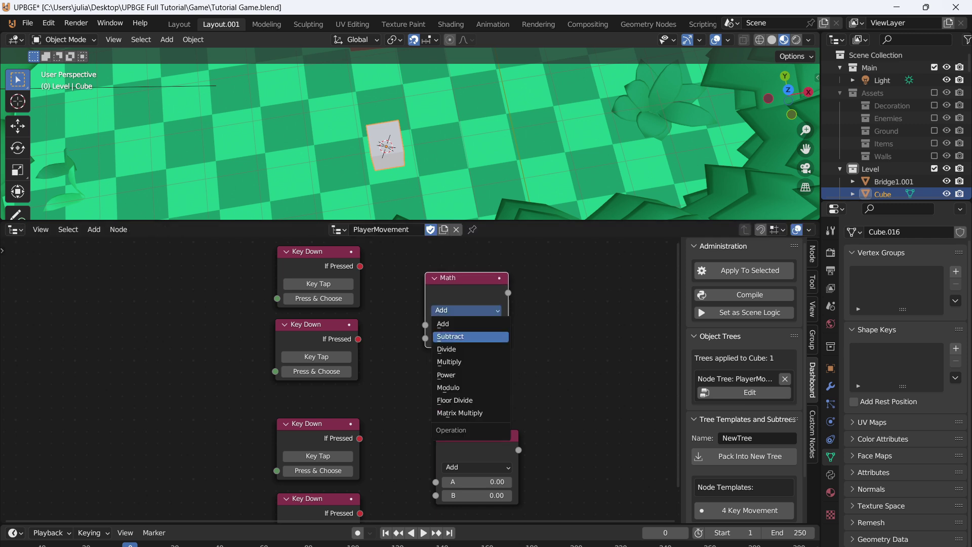
left_click(470, 337)
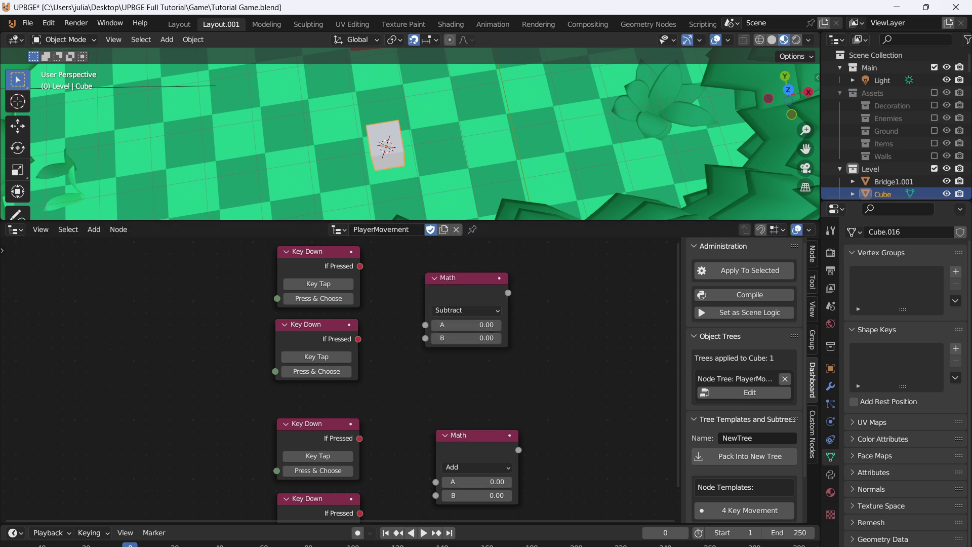
Connect the top two Key Down nodes to the Subtract node's A and B inputs and assign them the W and S keys.
left_click_drag(360, 266, 425, 325)
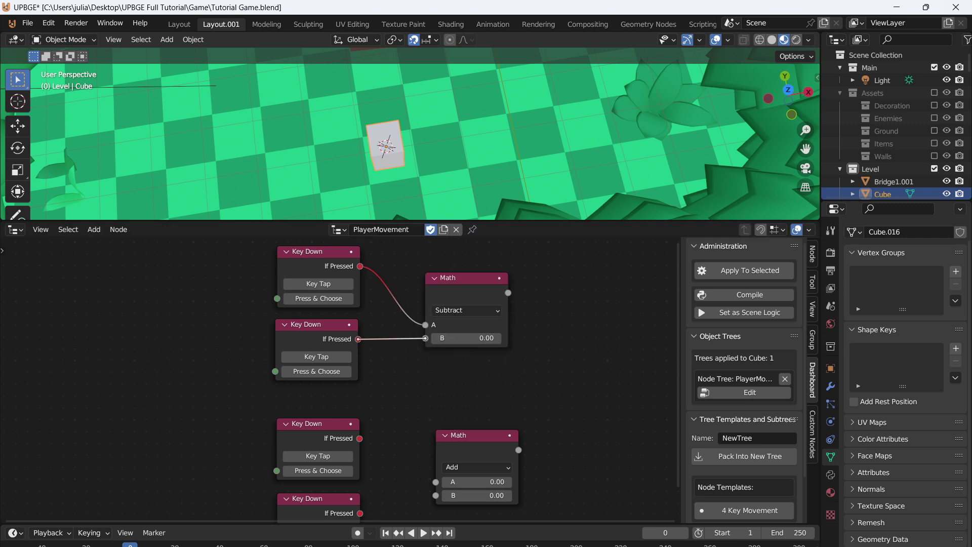
left_click_drag(358, 339, 425, 337)
left_click(318, 299)
key("w")
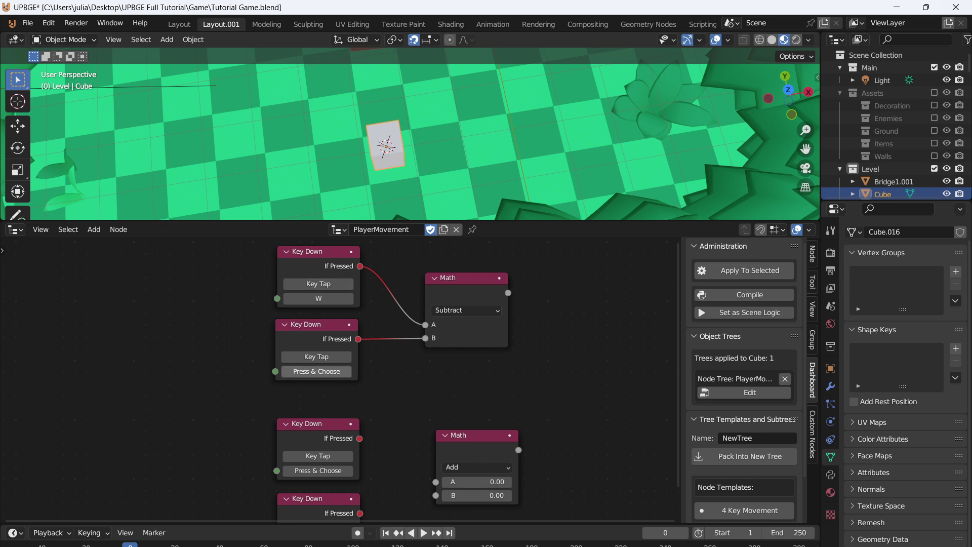
left_click(317, 371)
key("s")
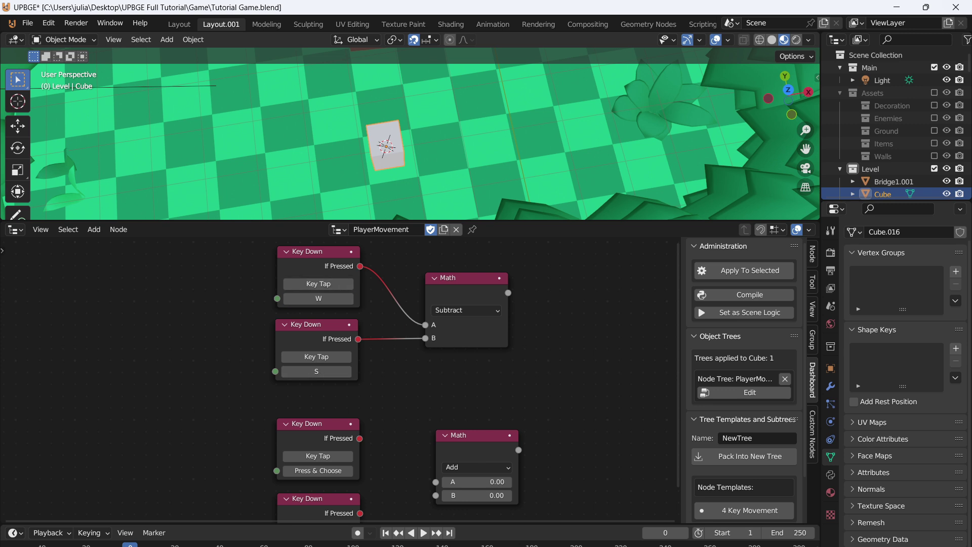
Switch the W and S key nodes from Key Tap to Key Down mode.
scroll(365, 397, "down", 2)
middle_click_drag(366, 397, 367, 361)
left_click(326, 343)
left_click(327, 280)
Arrange the lower Math node and connect the two lower Key Down nodes to its A and B inputs.
left_click_drag(370, 375, 373, 437)
left_click_drag(399, 386, 433, 370)
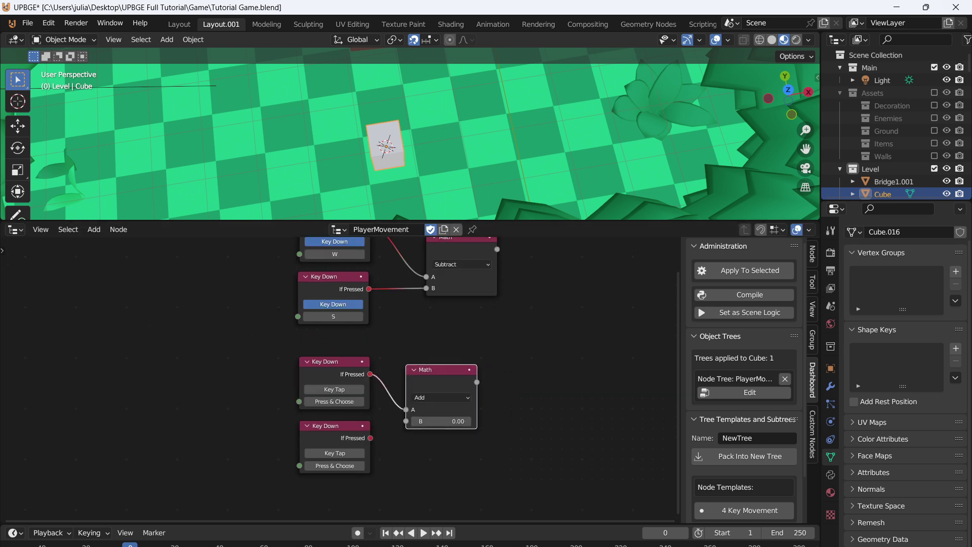
left_click_drag(371, 438, 406, 422)
Set the two lower key nodes to Key Down mode and assign them the A and D keys.
left_click(334, 401)
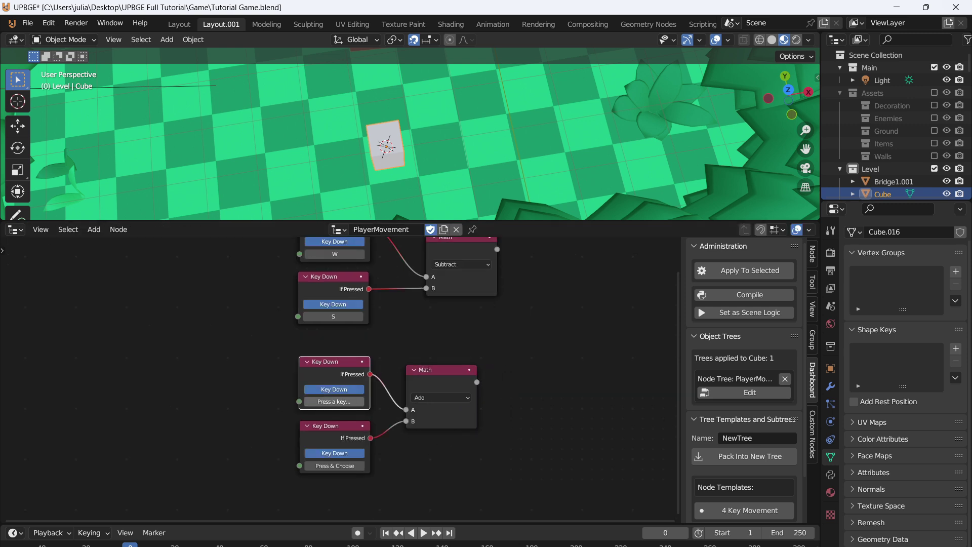
key("a")
left_click(334, 466)
key("d")
Set the operation of the Math node fed by the A and D keys to Subtract.
left_click(441, 397)
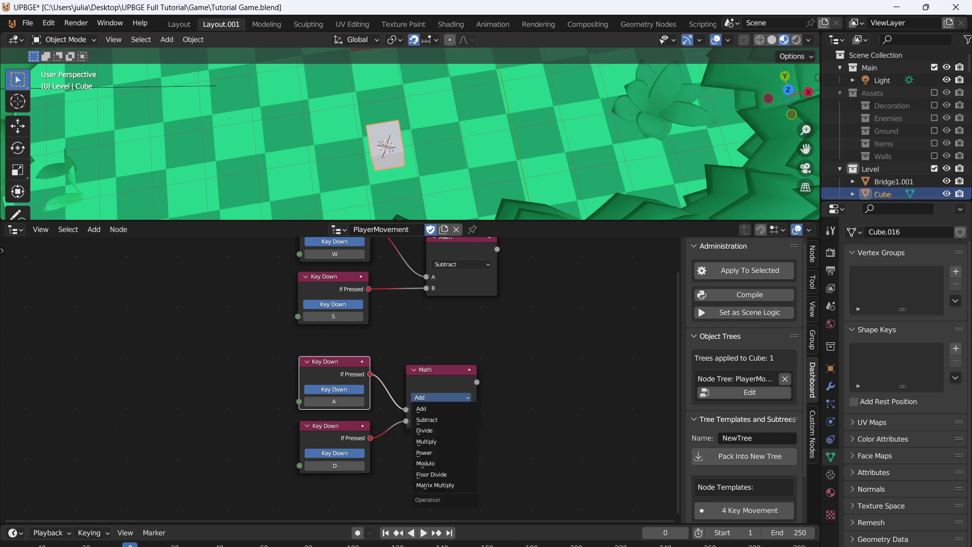
left_click(427, 420)
left_click_drag(427, 420, 447, 411)
Add a Vector XYZ node and place it beside the outputs of the two Subtract nodes.
scroll(339, 380, "down", 2)
key("shift+a")
type("vect")
key("Return")
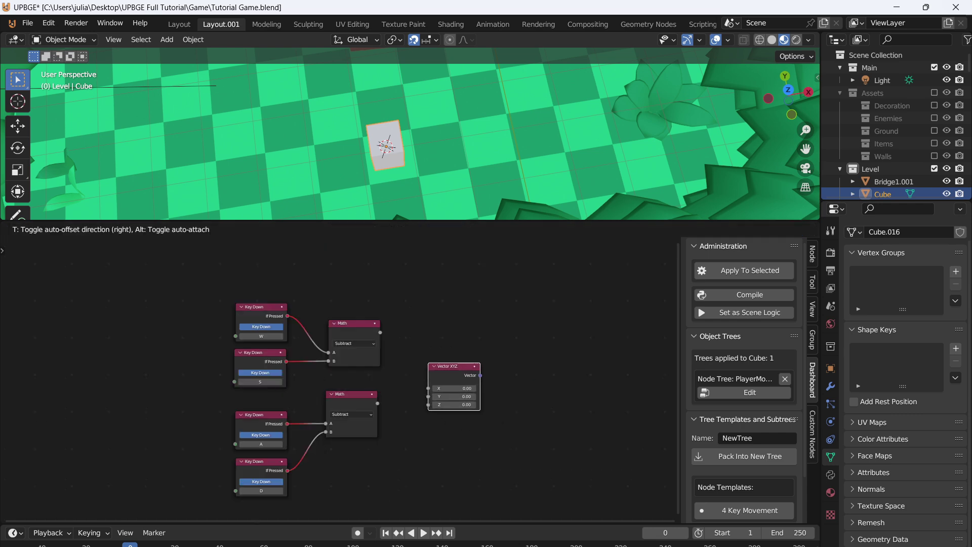
left_click(458, 372)
scroll(342, 377, "up", 2)
left_click_drag(399, 309, 399, 310)
scroll(387, 168, "down", 2)
left_click(415, 365)
scroll(360, 332, "down", 1)
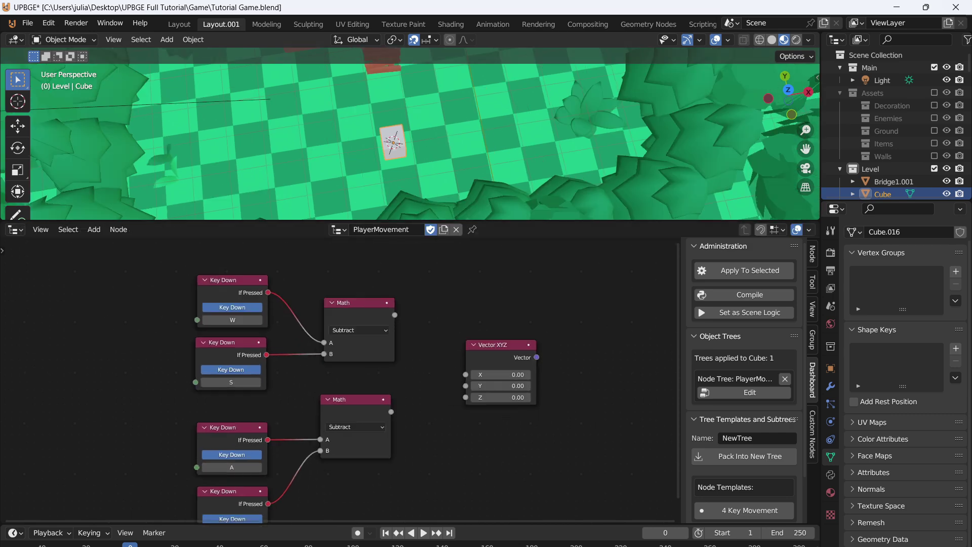
middle_click_drag(377, 364, 360, 340)
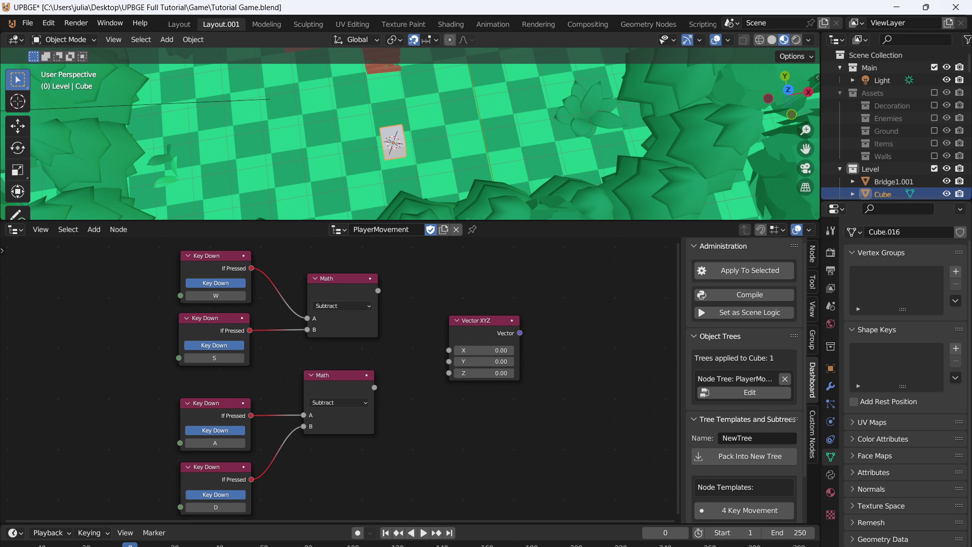
Show the level in top orthographic view.
scroll(410, 141, "down", 4)
middle_click_drag(455, 162, 439, 178)
key("KP_7")
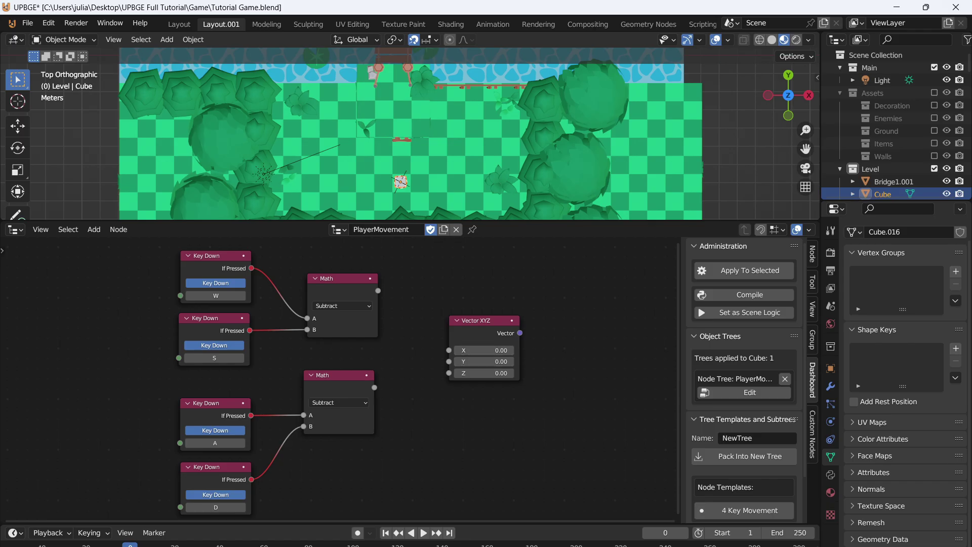
Feed the W/S Subtract node into Vector XYZ's Y and the A/D one into X, placing the W/S group below the A/D group.
left_click_drag(378, 290, 448, 361)
left_click_drag(160, 275, 339, 346)
key("g")
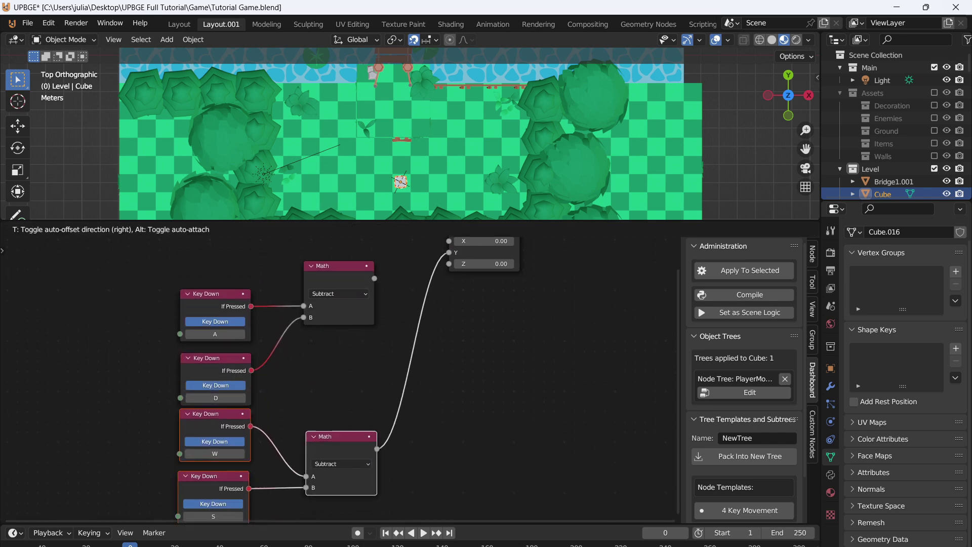
left_click(339, 506)
middle_click_drag(339, 476, 339, 509)
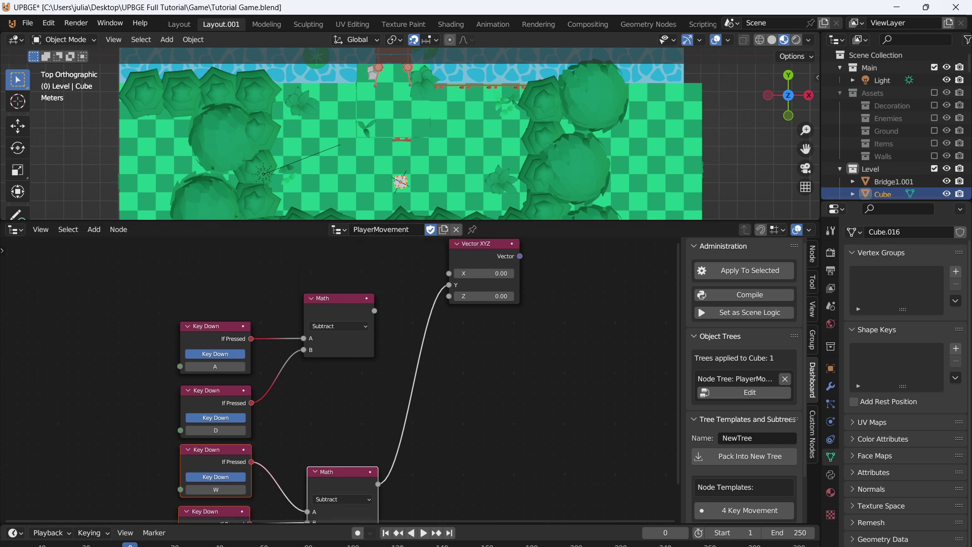
left_click_drag(378, 309, 437, 272)
left_click_drag(437, 272, 448, 273)
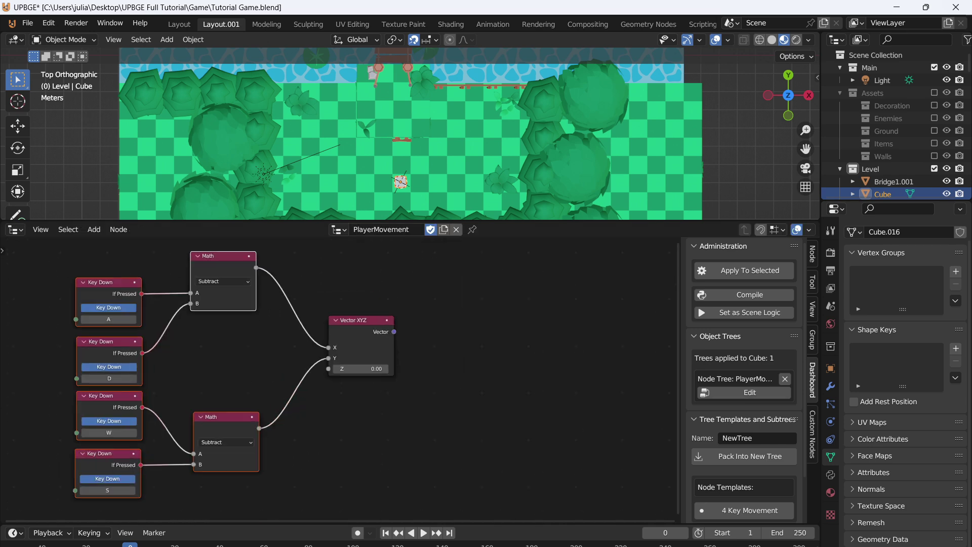
Add a Vector Math node set to Normalize and feed the Vector XYZ output into its Vector 1 input.
scroll(354, 380, "up", 1)
key("shift+a")
left_click(400, 237)
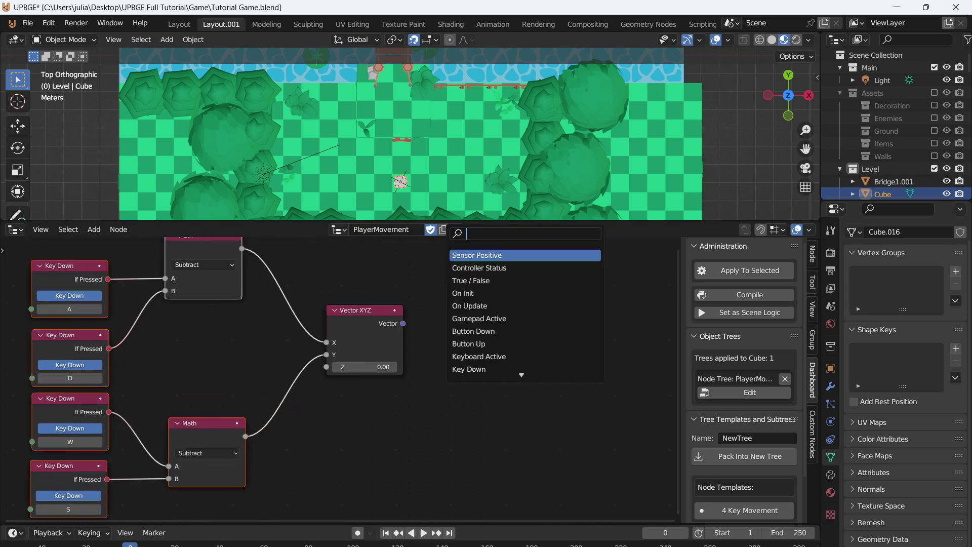
type("ma")
key("BackSpace")
key("BackSpace")
type("vec")
key("Return")
left_click(486, 332)
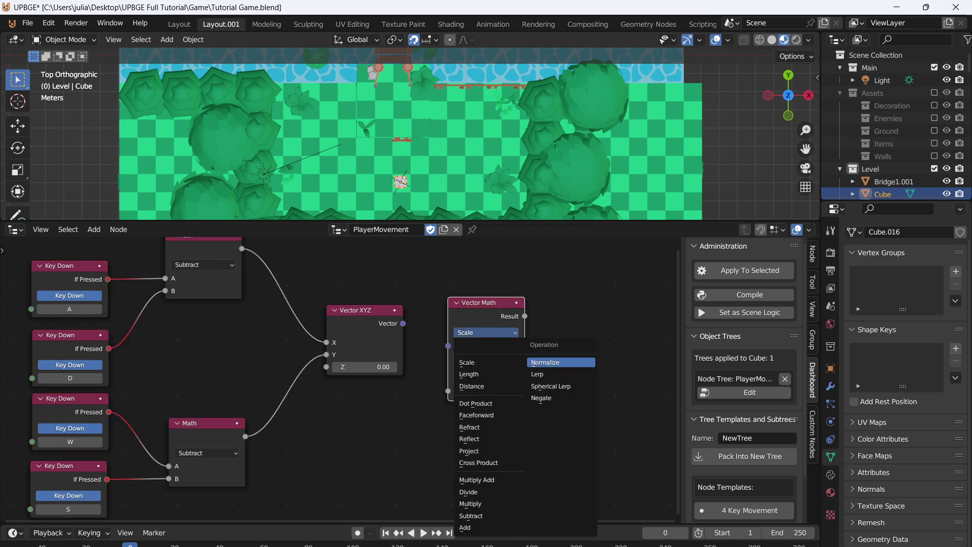
left_click(557, 362)
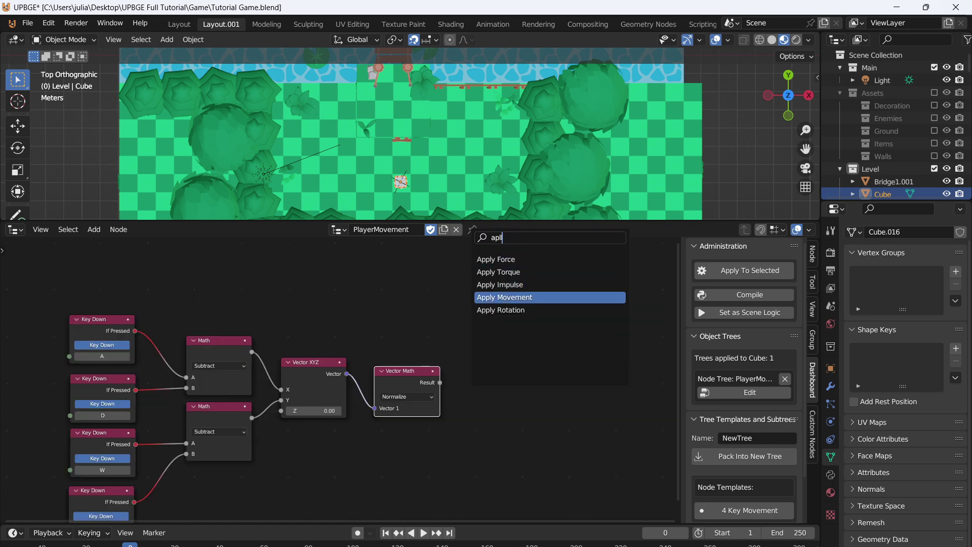
Add an Apply Movement node driven by the Normalize result, using the owner as its object and Global mode.
key("Return")
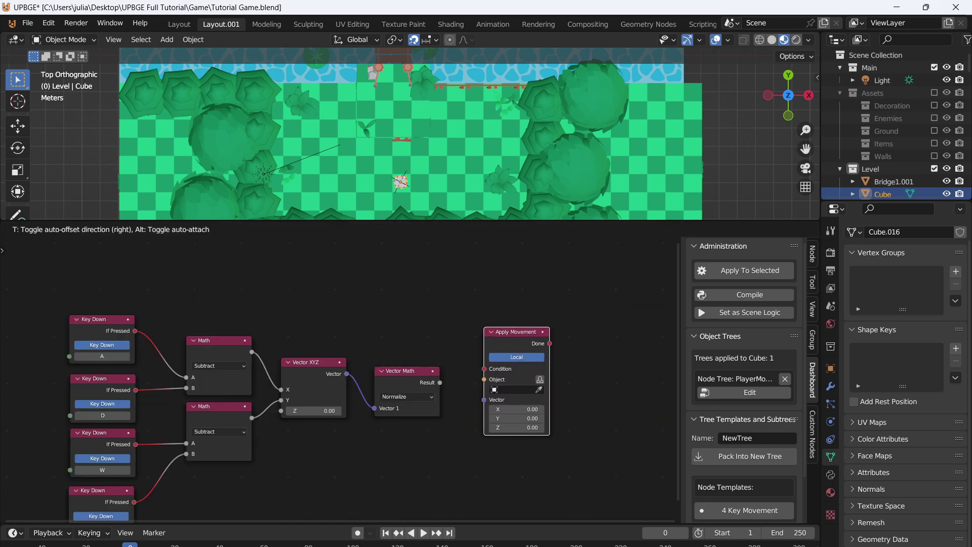
left_click_drag(440, 382, 487, 395)
scroll(487, 395, "up", 5)
middle_click_drag(487, 395, 336, 374)
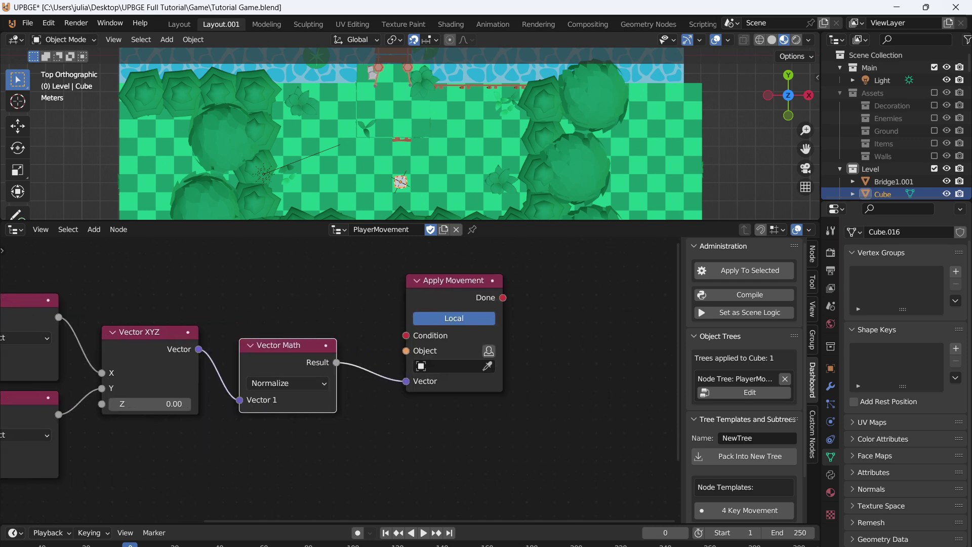
left_click(489, 351)
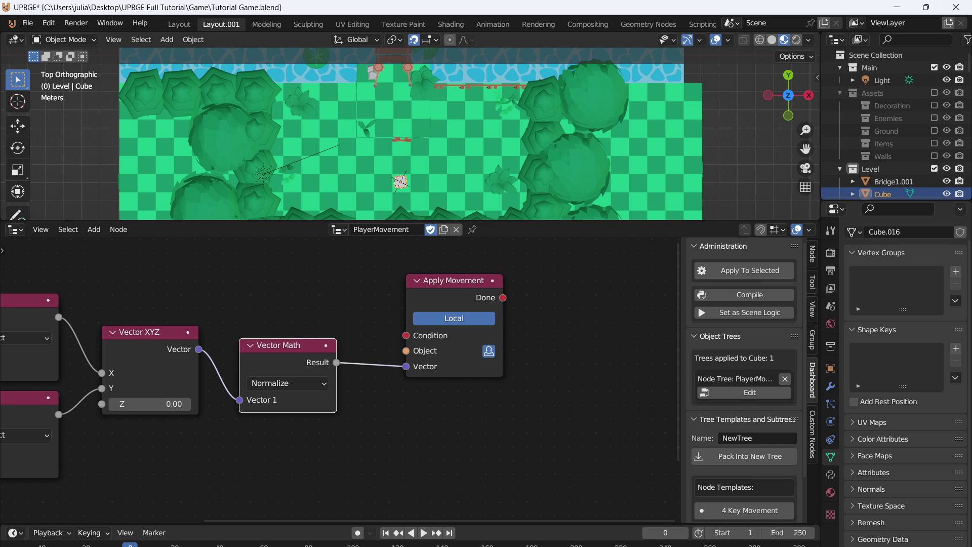
left_click(454, 319)
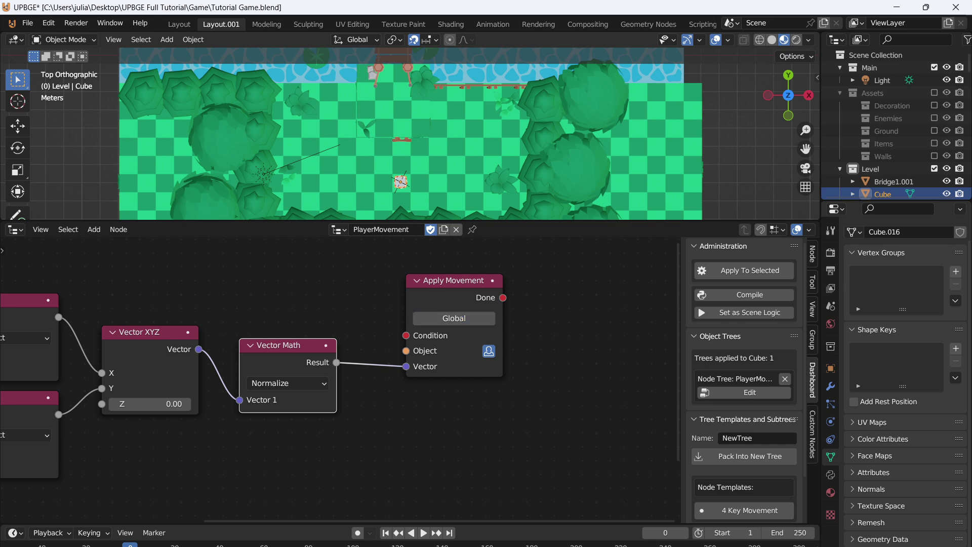
Add a Keyboard Active node above Vector Math and connect its Active output to Apply Movement's Condition input.
scroll(354, 380, "up", 1)
middle_click_drag(354, 379, 414, 437)
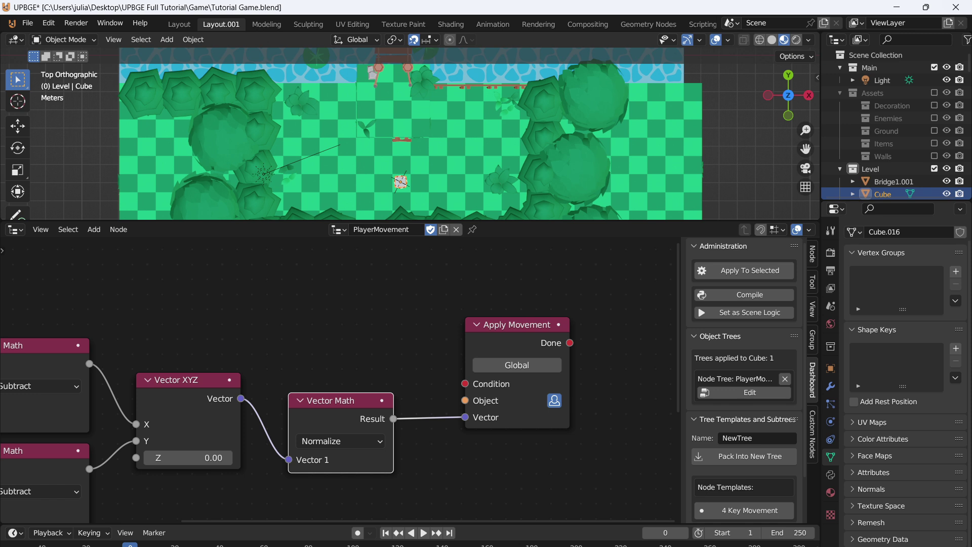
left_click_drag(464, 384, 430, 375)
left_click_drag(513, 348, 516, 349)
key("shift+a")
left_click(455, 238)
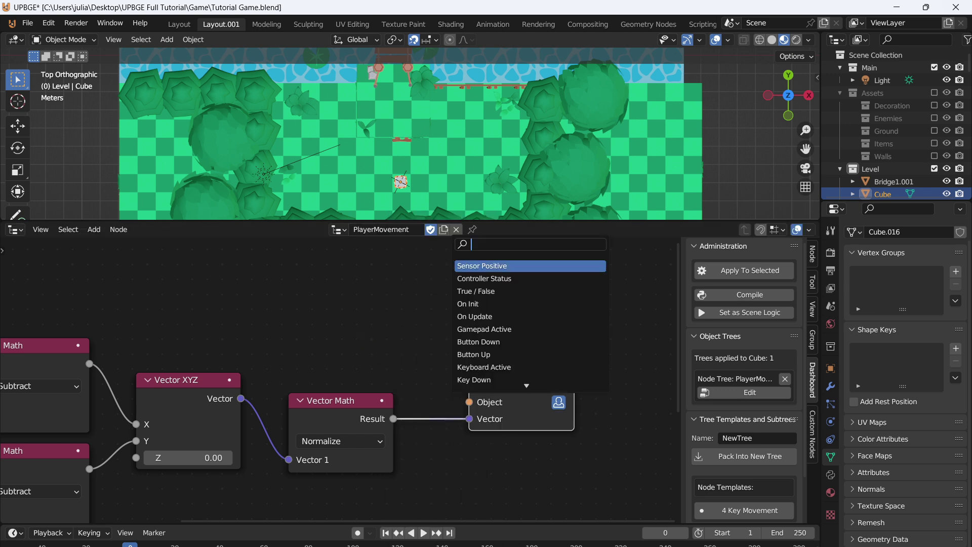
type("act")
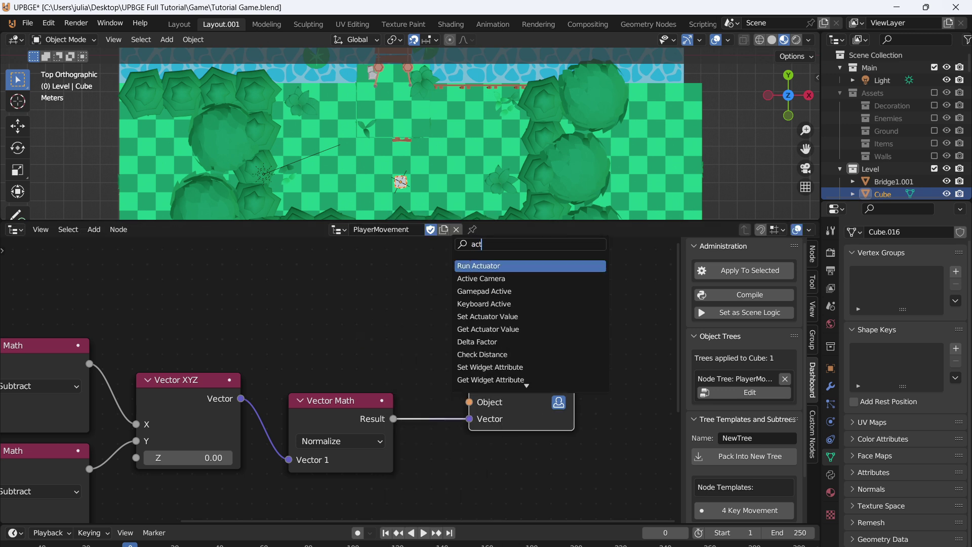
left_click(484, 303)
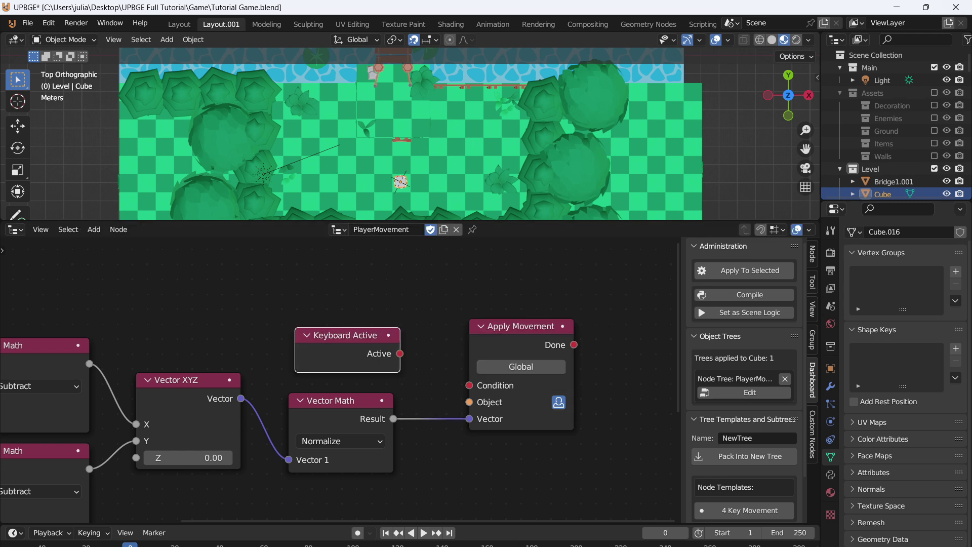
left_click_drag(400, 354, 469, 402)
scroll(548, 269, "down", 3)
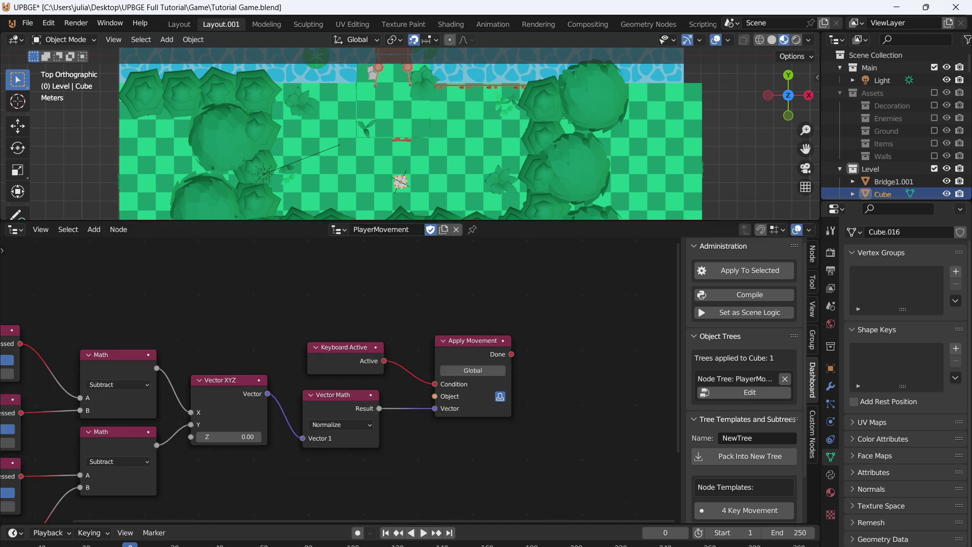
Enlarge the level viewport above the node editor and save the file.
left_click_drag(562, 220, 562, 330)
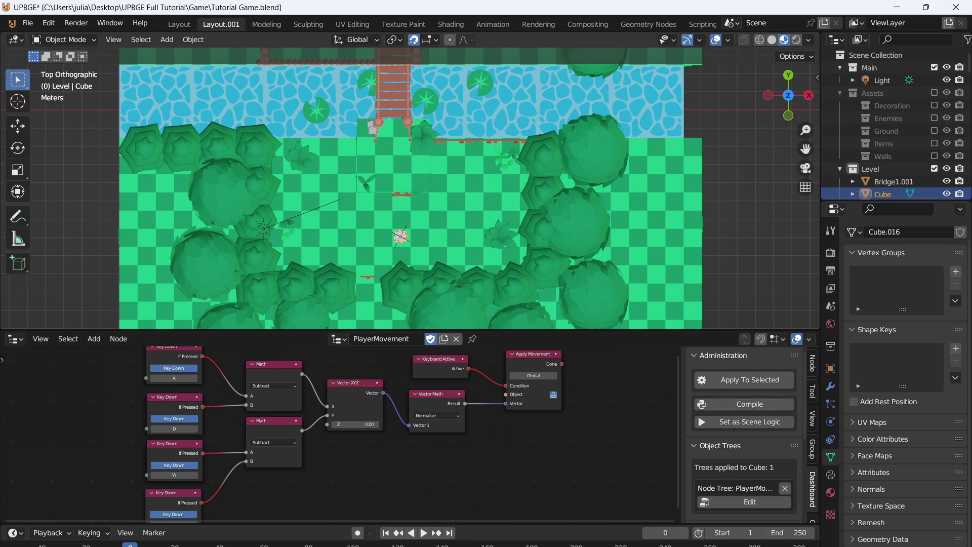
key("ctrl+s")
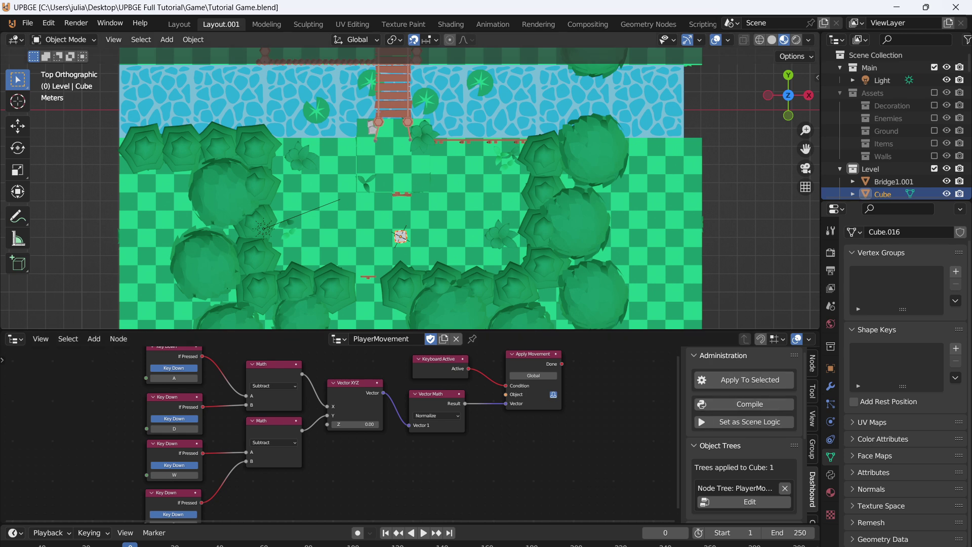
Run the game, test the cube's sideways movement with the D and A keys, and stop the game.
key("p")
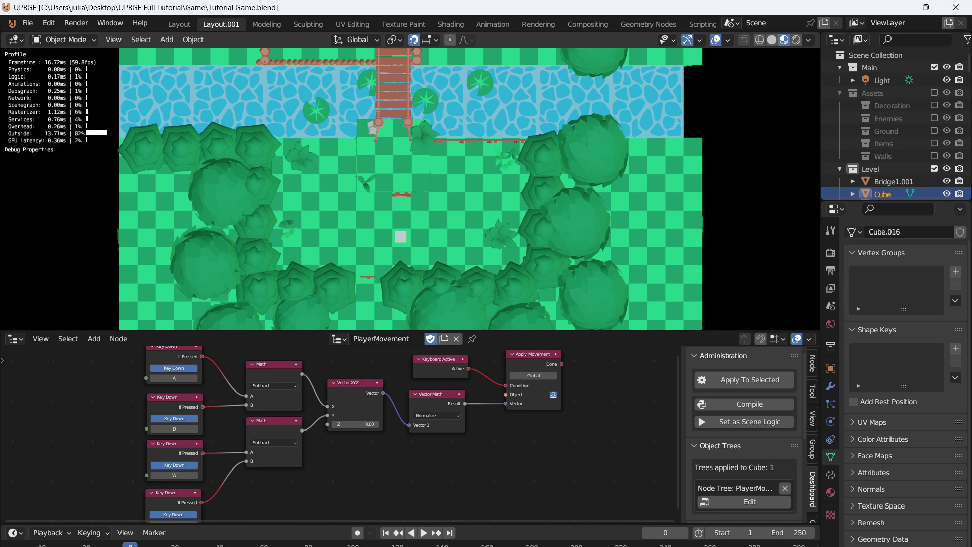
key("d")
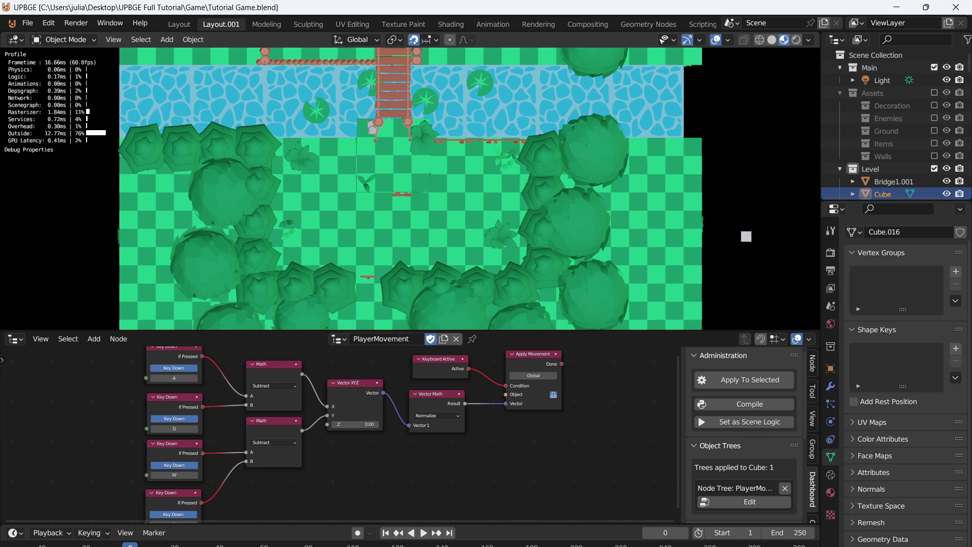
key("a")
key("d")
key("a")
key("d")
key("a")
key("Escape")
Duplicate the A/D Subtract node and insert the copy between the Normalize node and Apply Movement's Vector input.
scroll(304, 415, "up", 4)
middle_click_drag(304, 395, 225, 422)
scroll(226, 422, "down", 1)
left_click(189, 385)
key("shift+d")
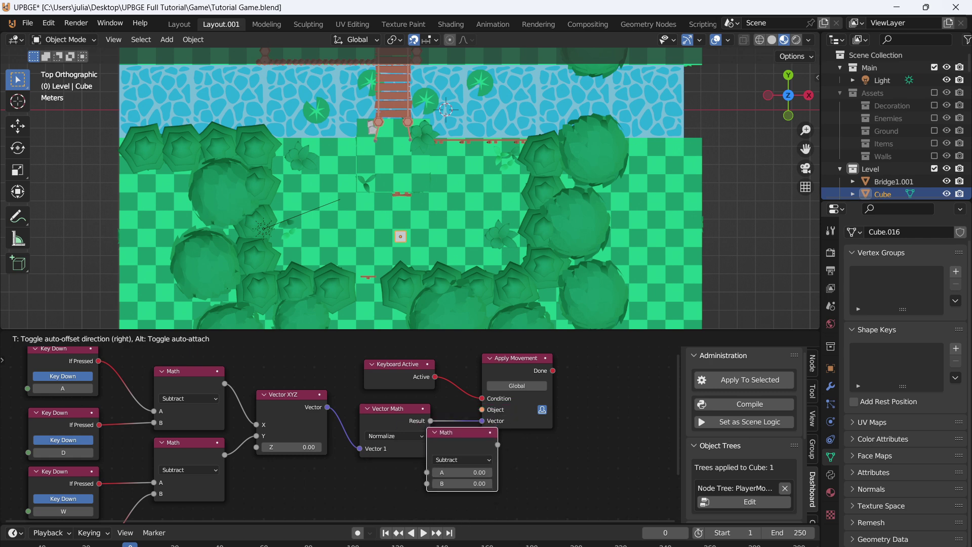
left_click(475, 430)
scroll(475, 430, "down", 1)
scroll(536, 464, "up", 3)
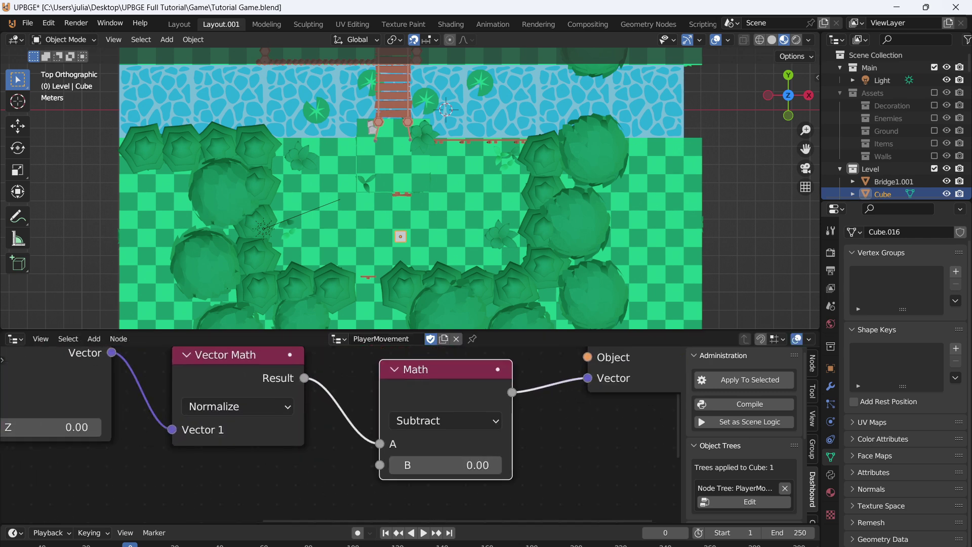
Set the inserted Math node to Multiply with a B value of 0.01.
left_click(445, 421)
left_click(431, 337)
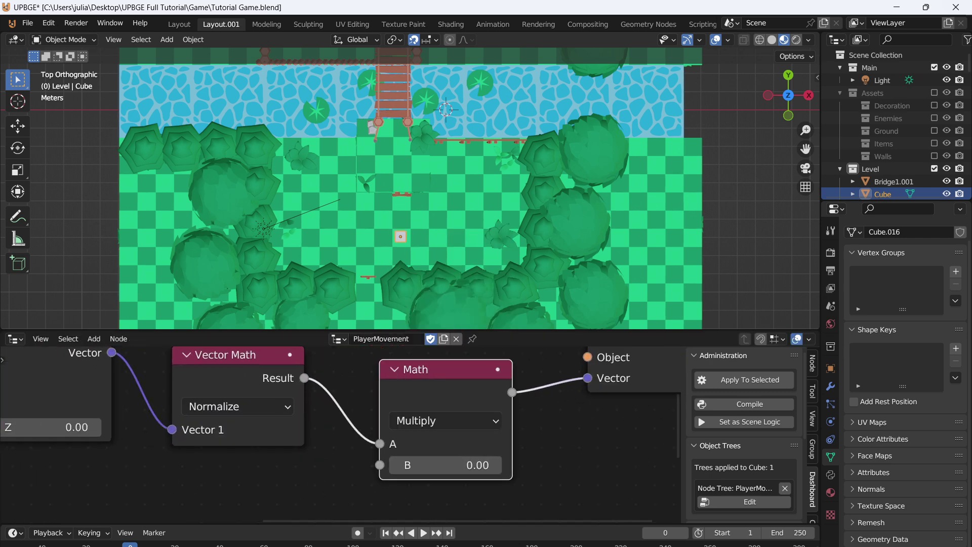
left_click(445, 465)
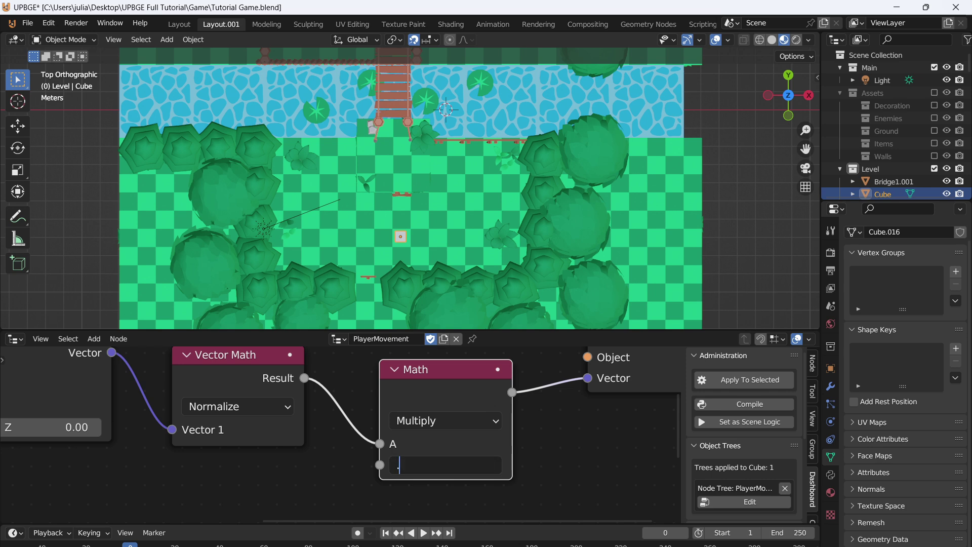
key("Return")
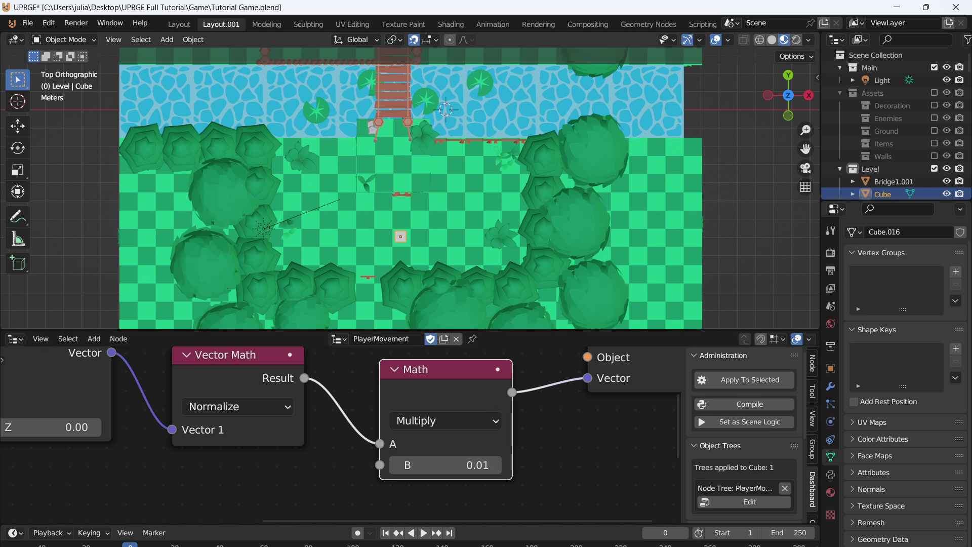
Run the game again, test the cube's movement speed with the D key, and stop the game.
key("p")
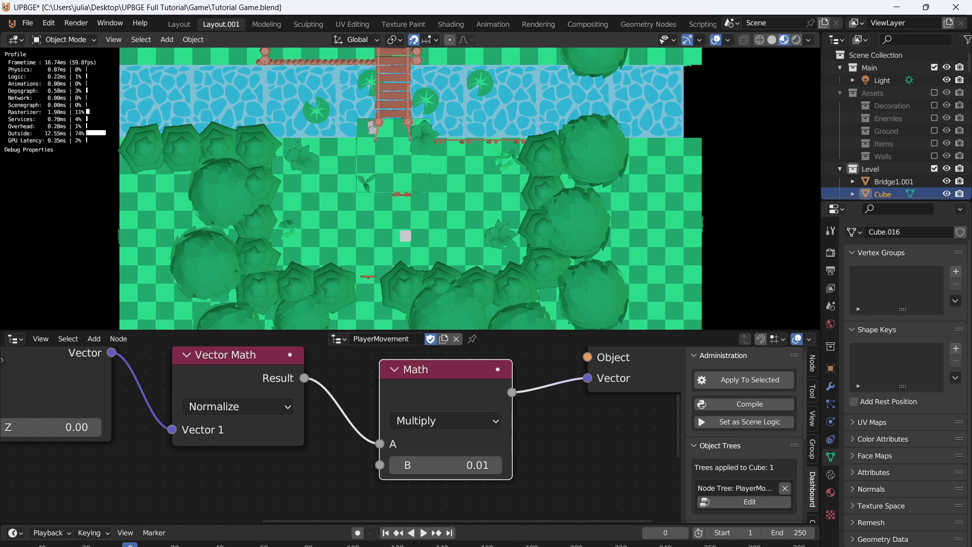
key("d")
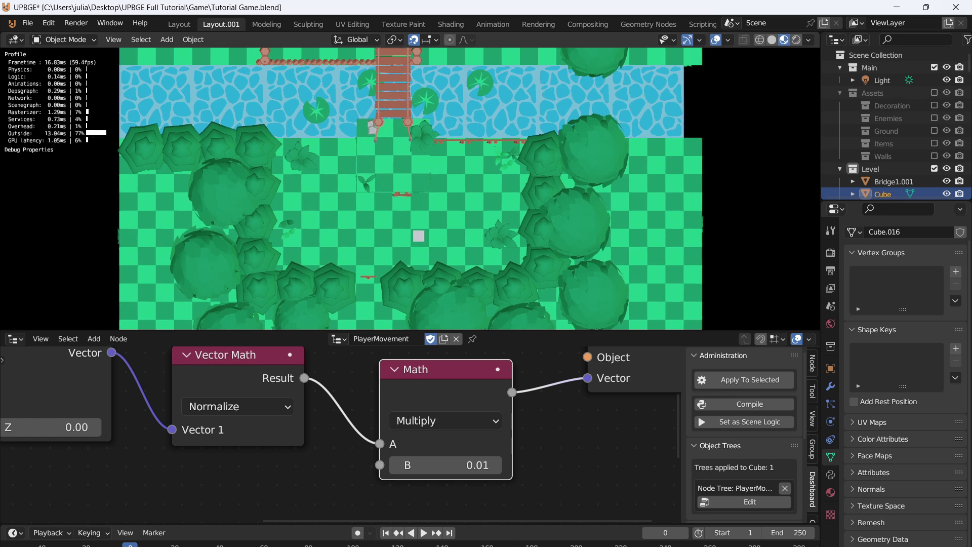
key("Escape")
Swap the upper Subtract node's links so D feeds input A and A feeds input B, placing the D node above the A node.
scroll(512, 403, "down", 4)
middle_click_drag(395, 421, 643, 382)
middle_click_drag(314, 379, 456, 448)
scroll(456, 448, "up", 2)
left_click(424, 460)
scroll(353, 496, "down", 3)
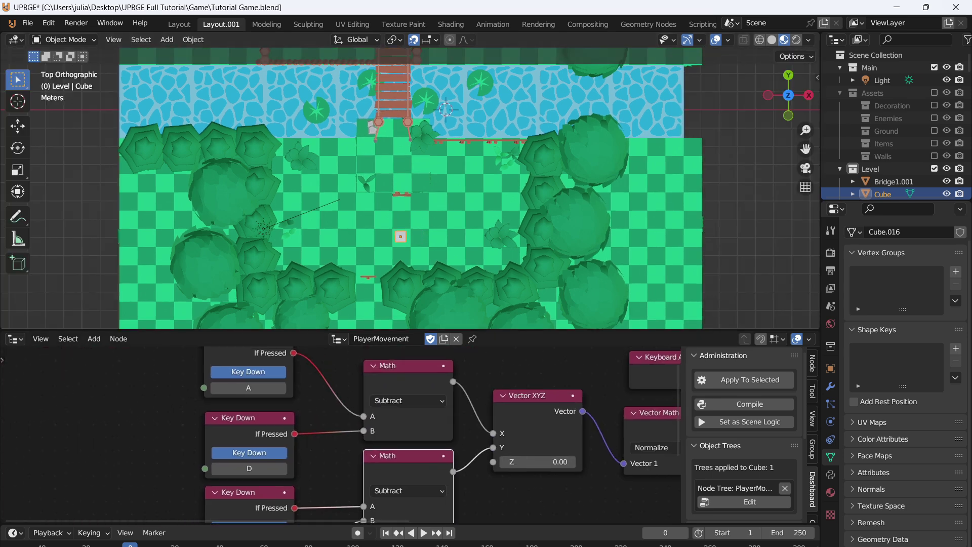
middle_click_drag(353, 498, 359, 507)
left_click_drag(370, 428, 371, 441)
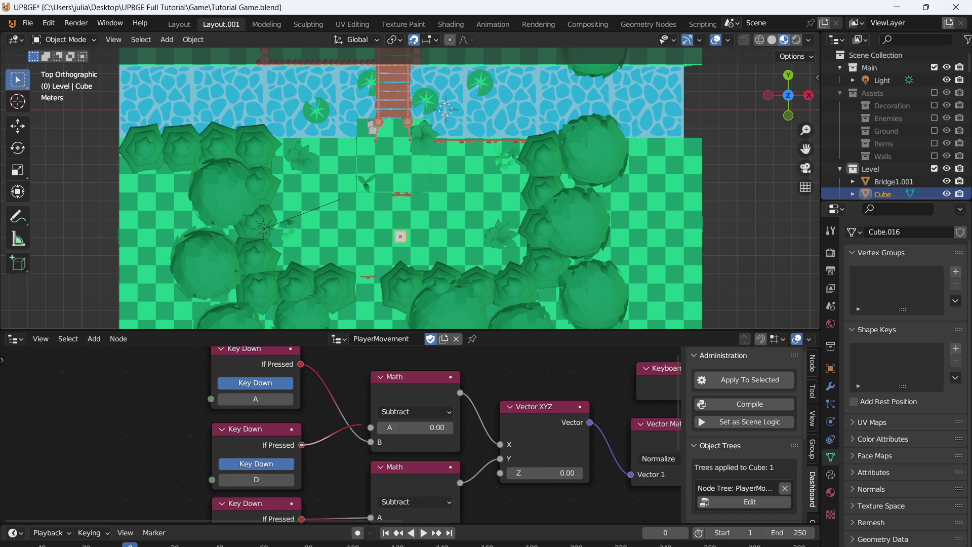
left_click_drag(362, 425, 371, 428)
left_click_drag(269, 431, 331, 315)
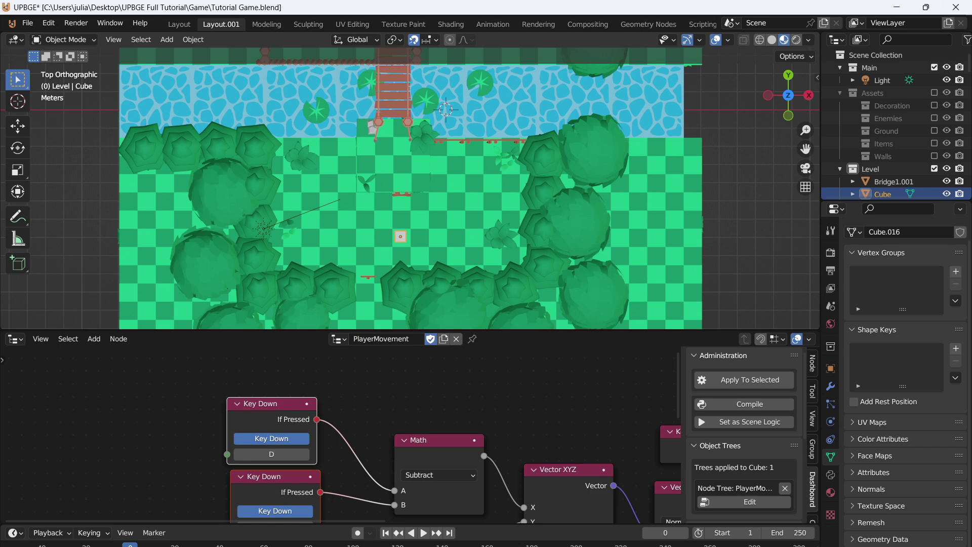
Run the game, test the cube's movement with the D and S keys, and stop the game.
key("p")
key("d")
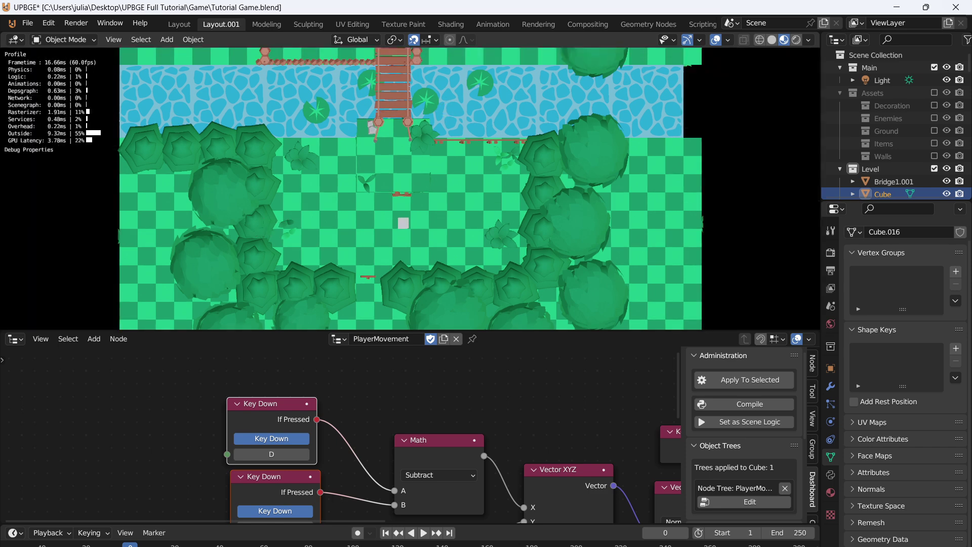
key("s")
key("Escape")
Set the B value of the Multiply Math node feeding Apply Movement to 0.03.
scroll(337, 437, "down", 4)
middle_click_drag(337, 437, 76, 321)
middle_click_drag(474, 421, 432, 461)
scroll(432, 461, "up", 5)
left_click(432, 460)
type(".03")
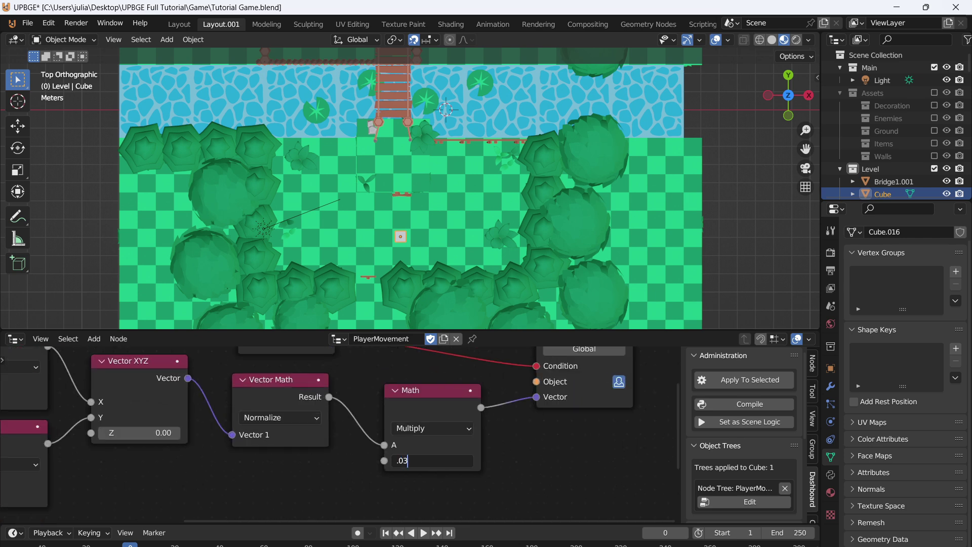
key("Return")
Run the game, test the cube's speed and direction with the W, A, S and D keys, and stop the game.
key("p")
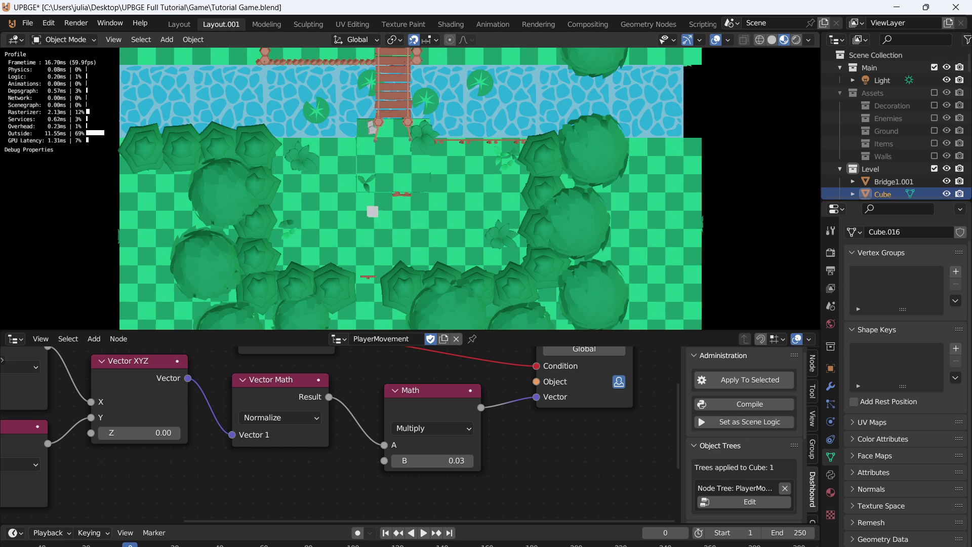
key("d")
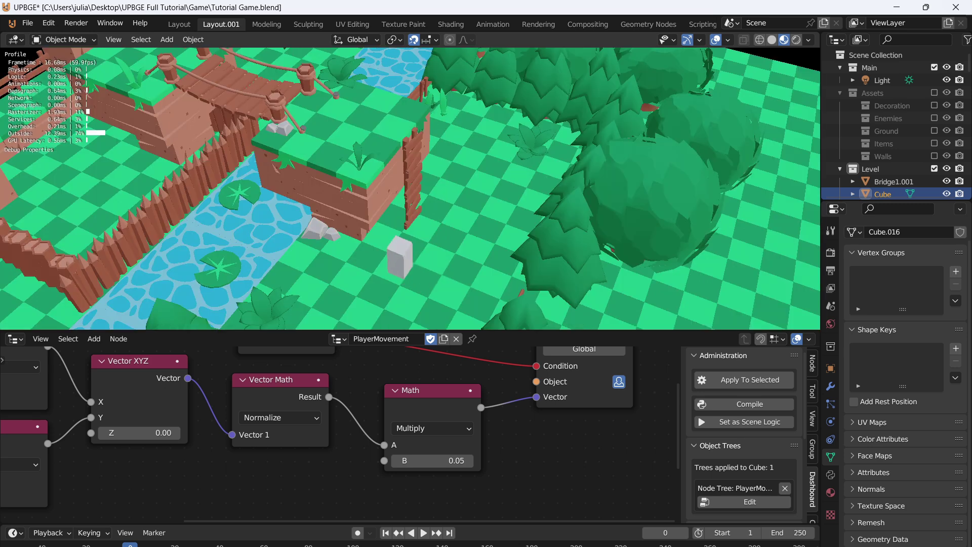
key("d")
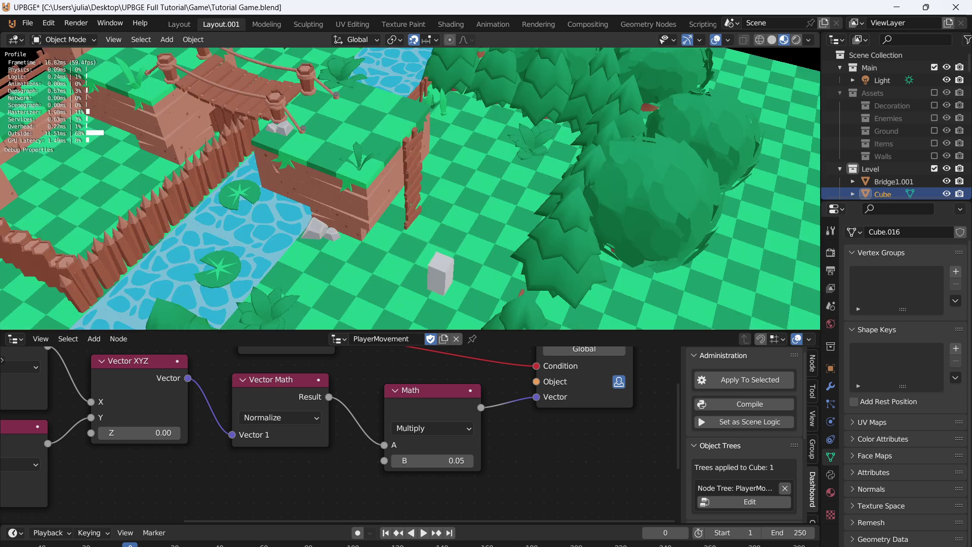
key("s")
key("a")
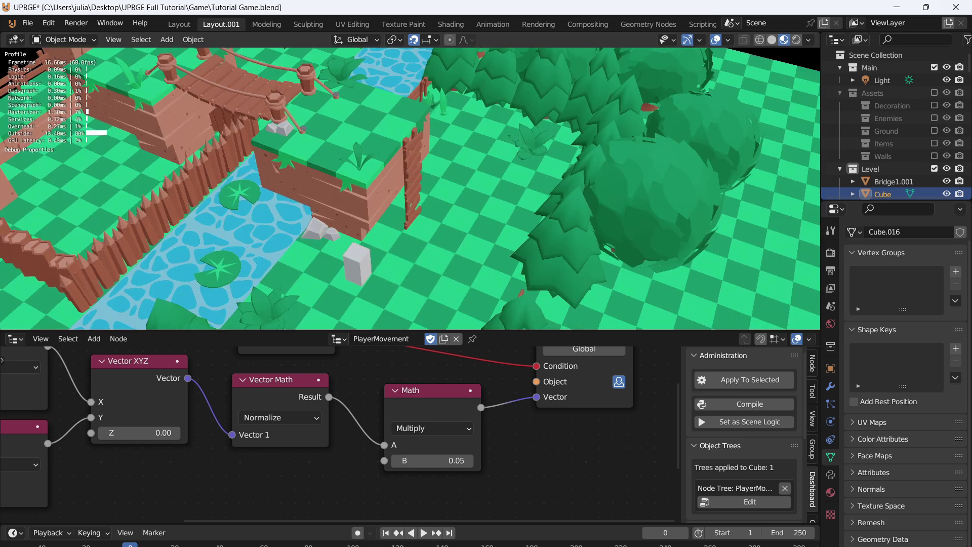
key("d")
key("s")
key("w")
key("a")
key("a")
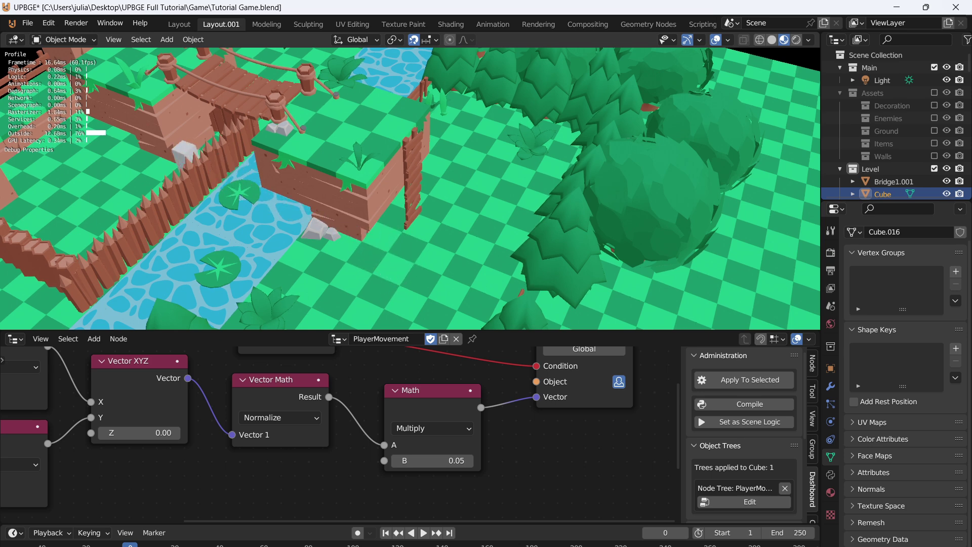
key("Escape")
Widen the properties editor, set the cube's game physics type to Character, and enable its Collision Bounds.
middle_click_drag(471, 193, 432, 200)
scroll(398, 222, "down", 3)
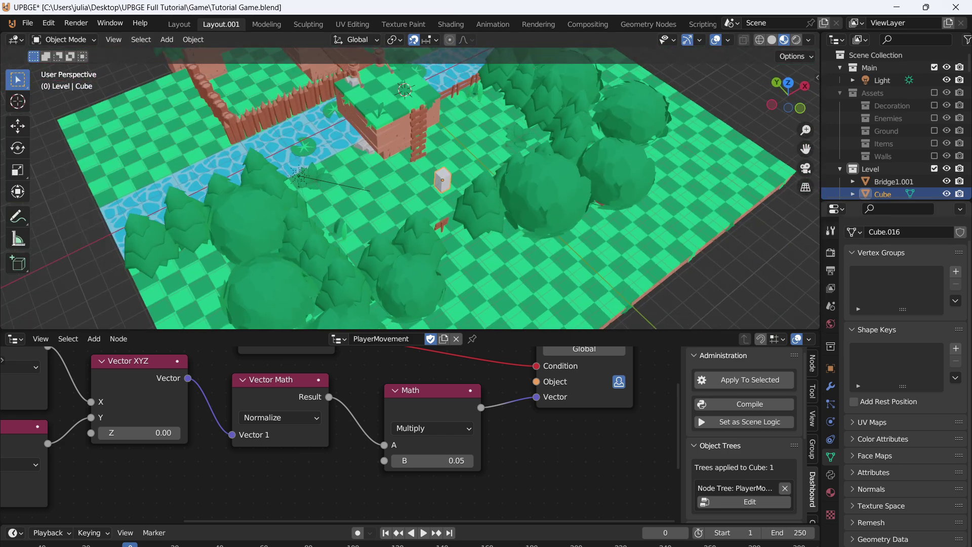
left_click_drag(820, 253, 710, 253)
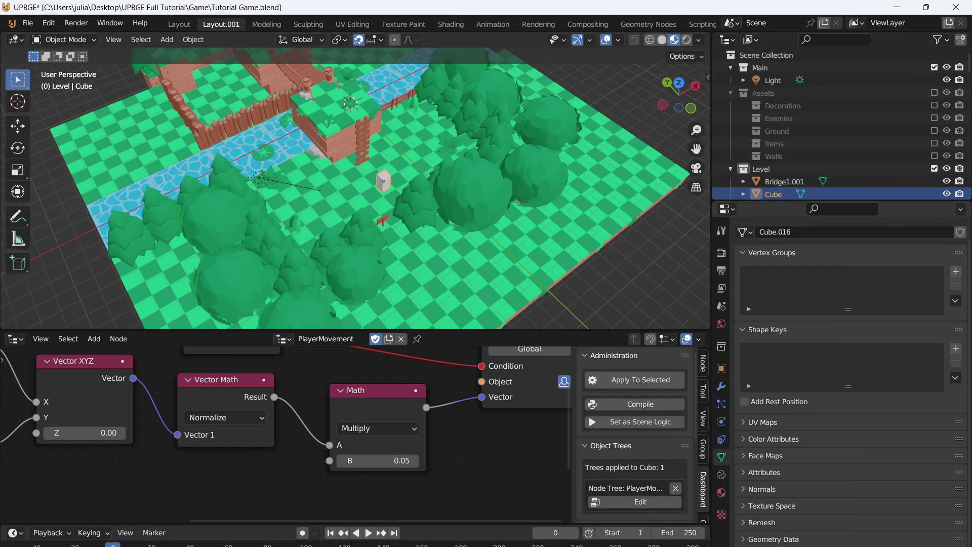
left_click(721, 421)
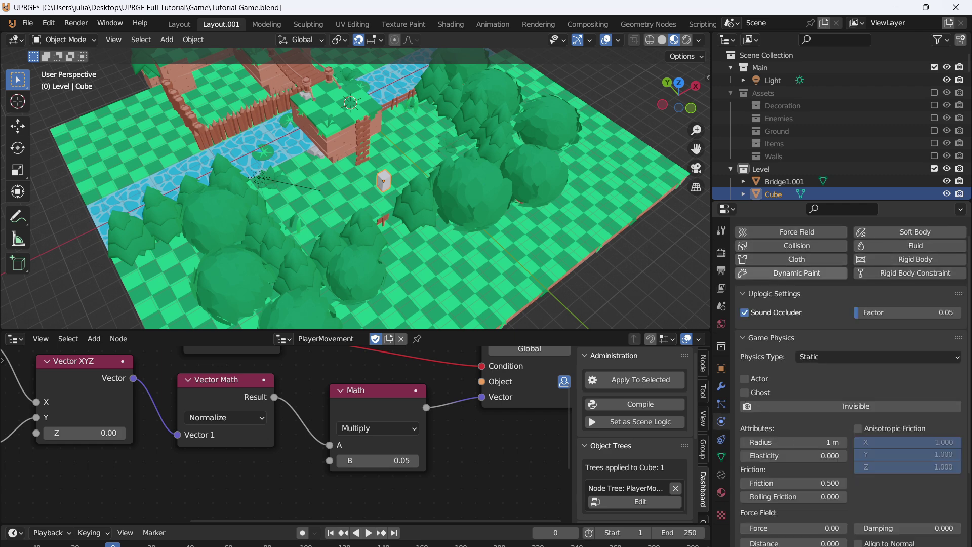
scroll(805, 316, "down", 2)
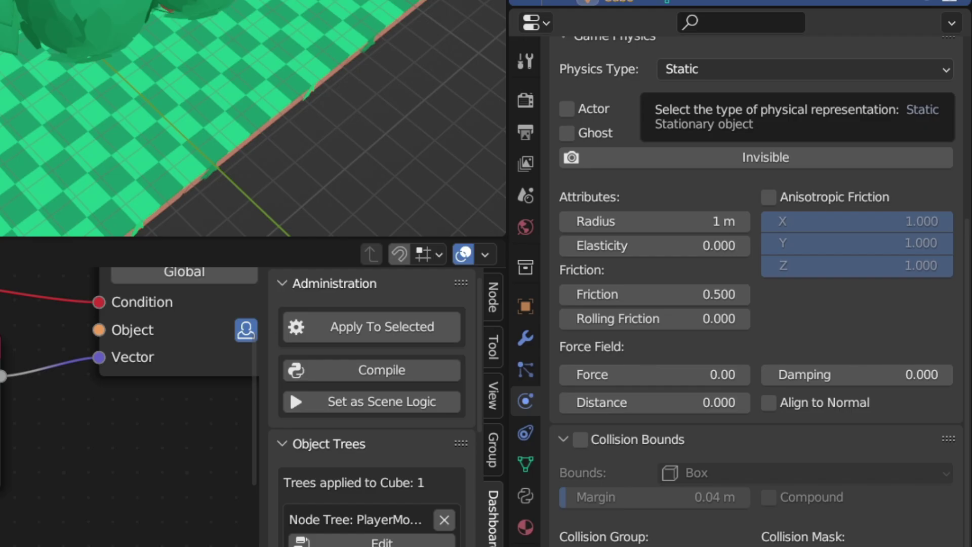
left_click(805, 70)
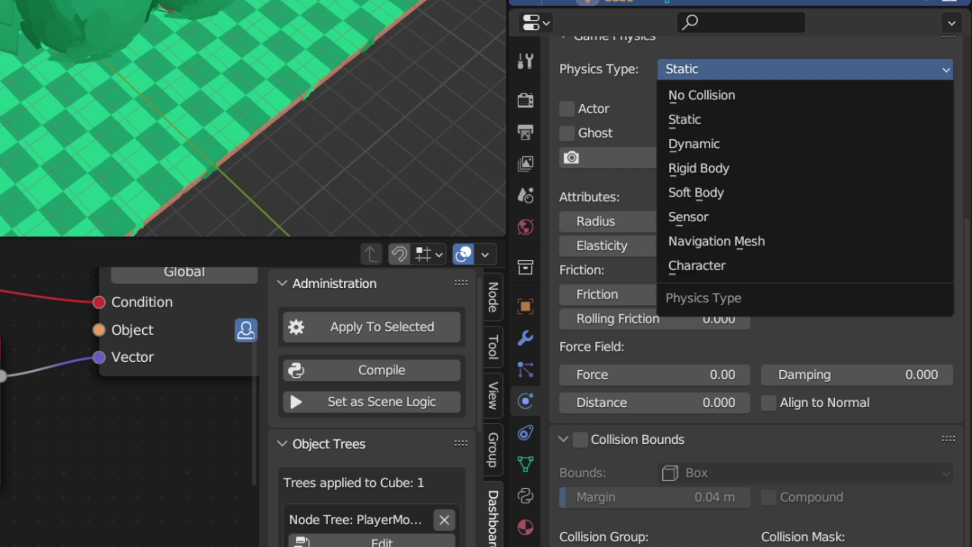
left_click(805, 266)
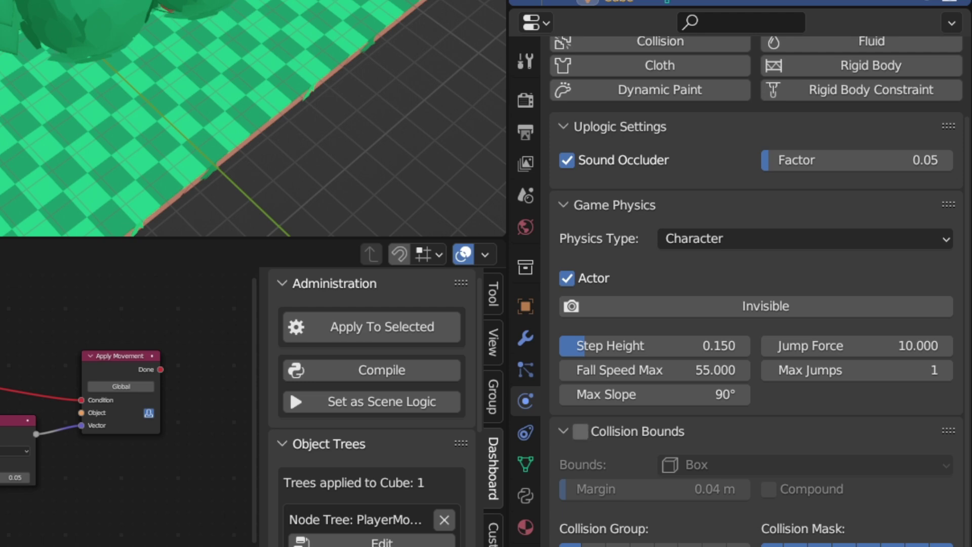
left_click(581, 432)
Run the game twice to test the cube's Character physics with the movement keys, stopping it each time.
key("p")
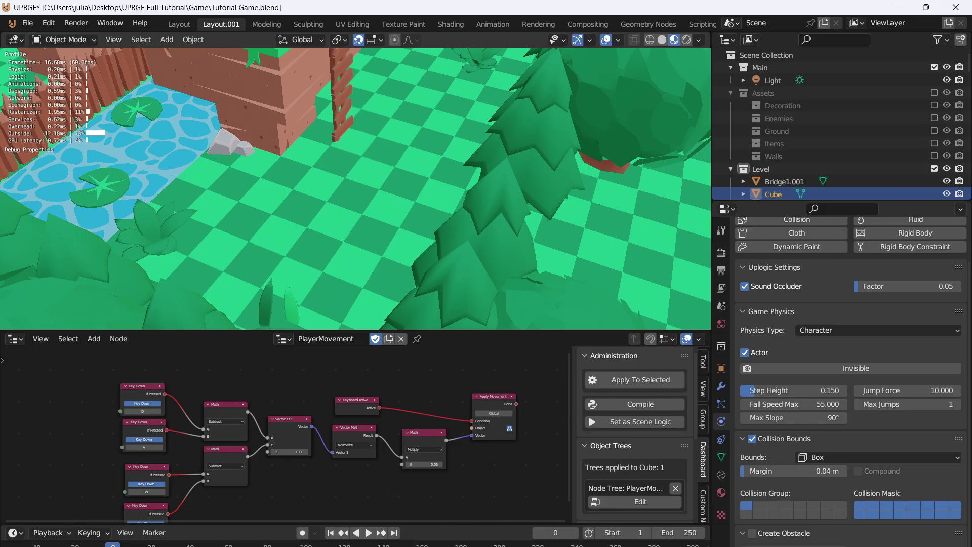
key("s")
key("d")
key("w")
key("a")
key("s")
key("Escape")
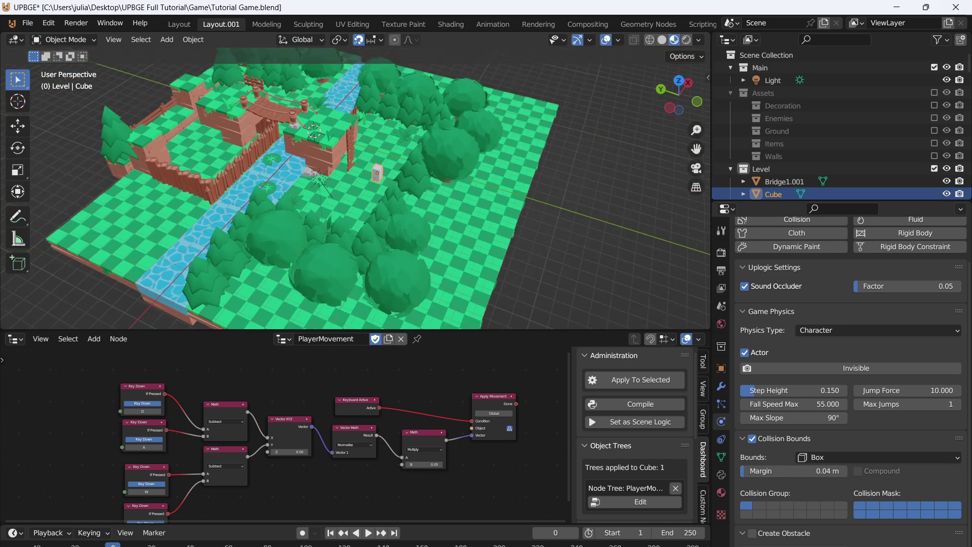
key("p")
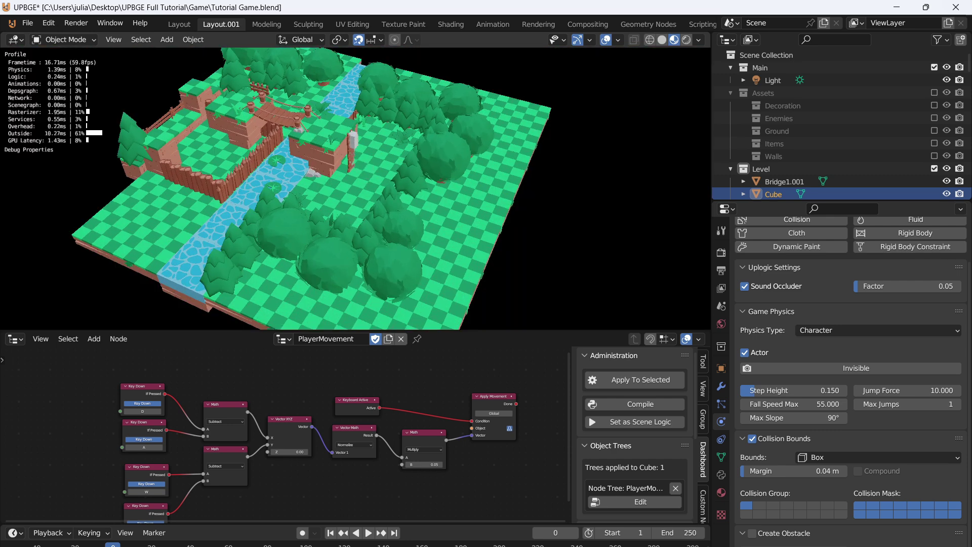
key("Escape")
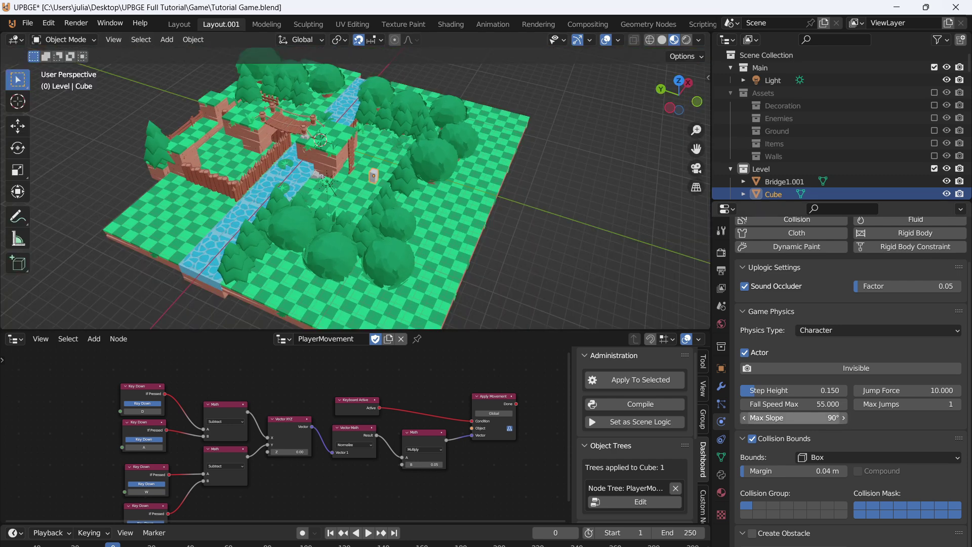
Select the ladder, run the game to test the cube's collisions with the surrounding level objects, and stop the game.
left_click(794, 418)
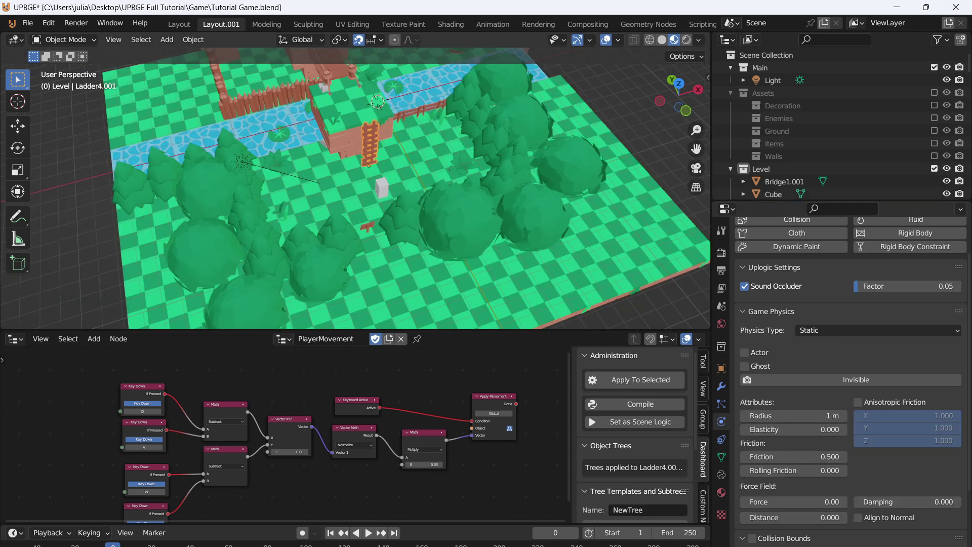
key("p")
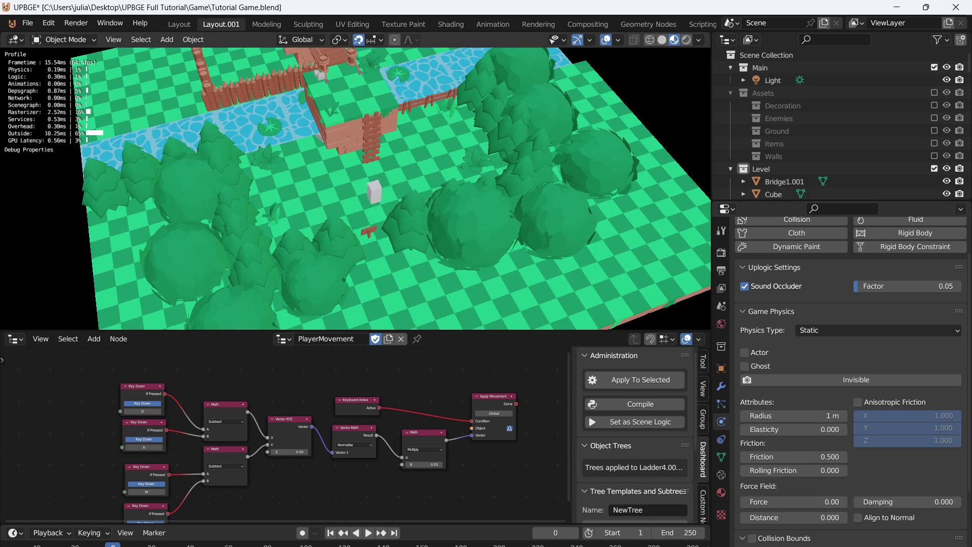
key("a")
key("s")
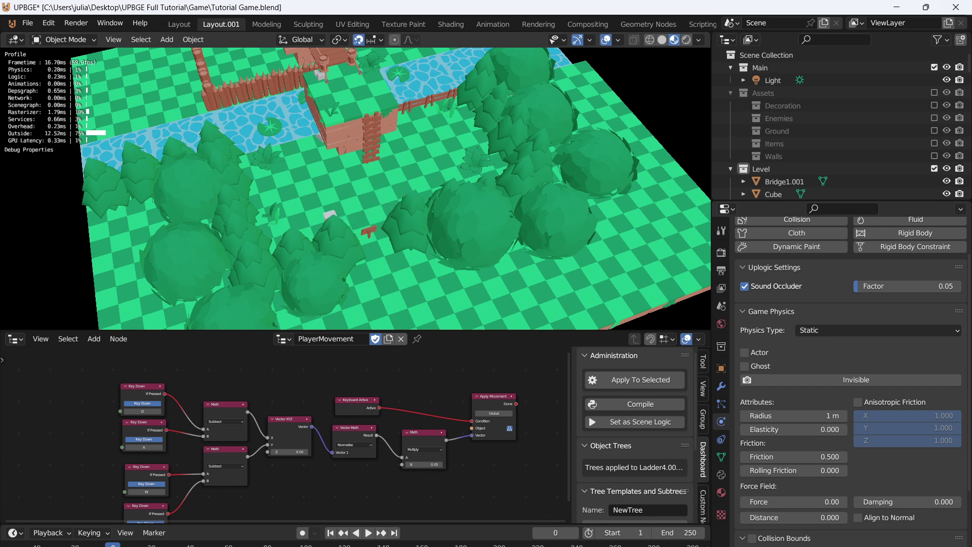
key("a")
key("w")
key("w")
key("d")
key("w")
key("s")
key("w")
key("s")
key("w")
key("w")
key("d")
key("Escape")
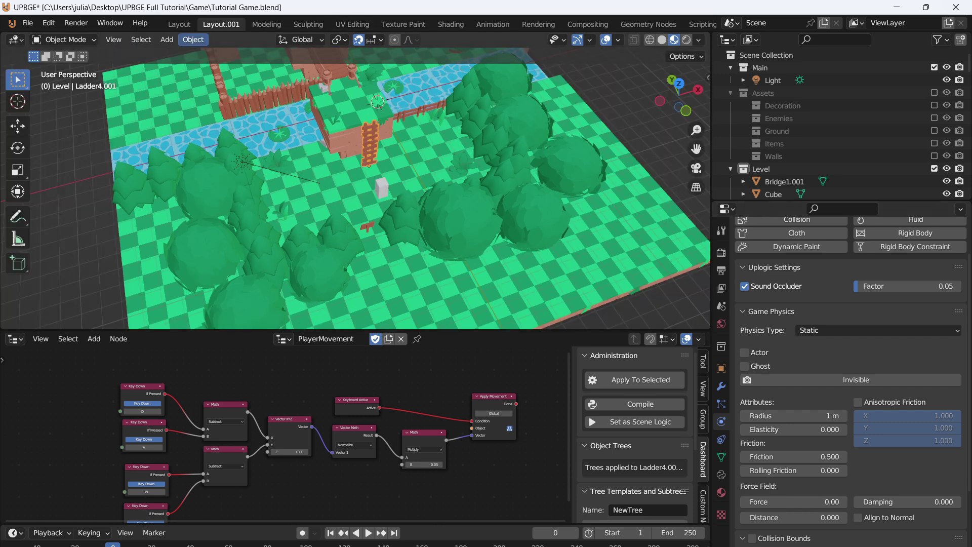
Set the ladder's origin to Center of Mass (Volume).
left_click(193, 39)
mouse_move(238, 67)
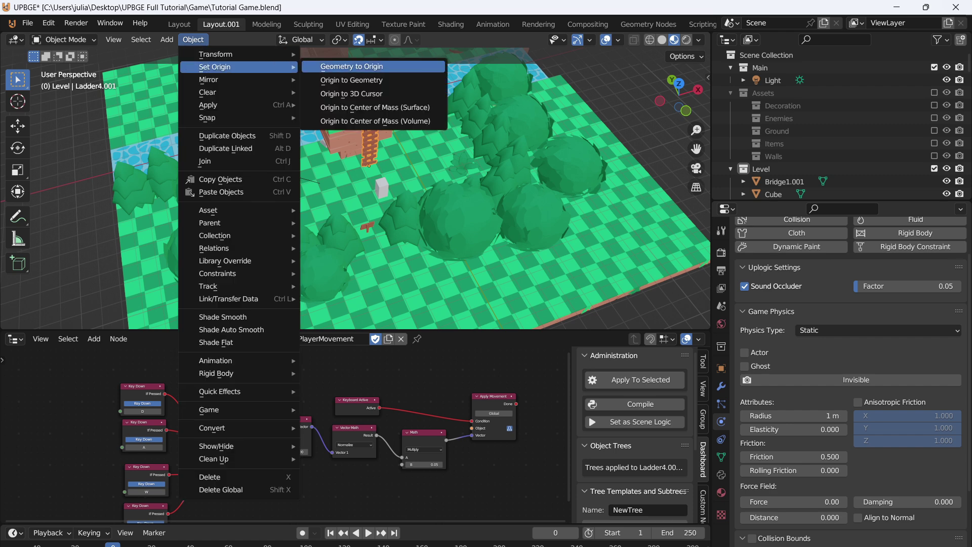
left_click(375, 121)
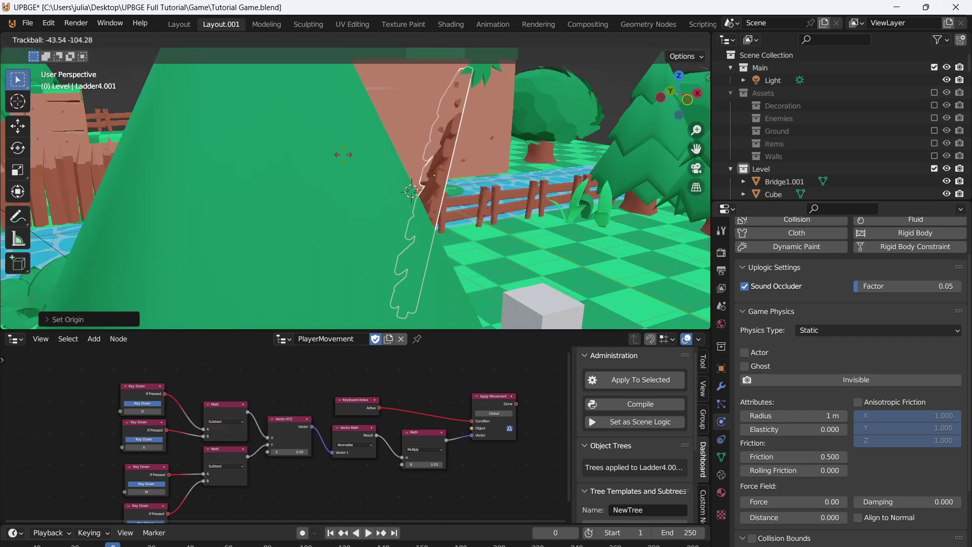
right_click(424, 197)
scroll(424, 198, "down", 6)
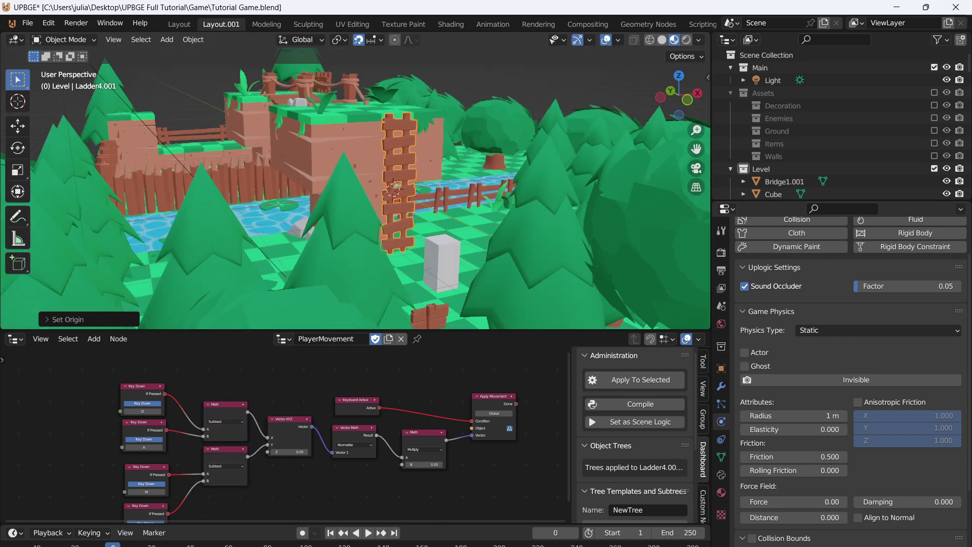
mouse_move(423, 198)
middle_mouse_down()
mouse_move(397, 230)
mouse_move(420, 202)
middle_mouse_up()
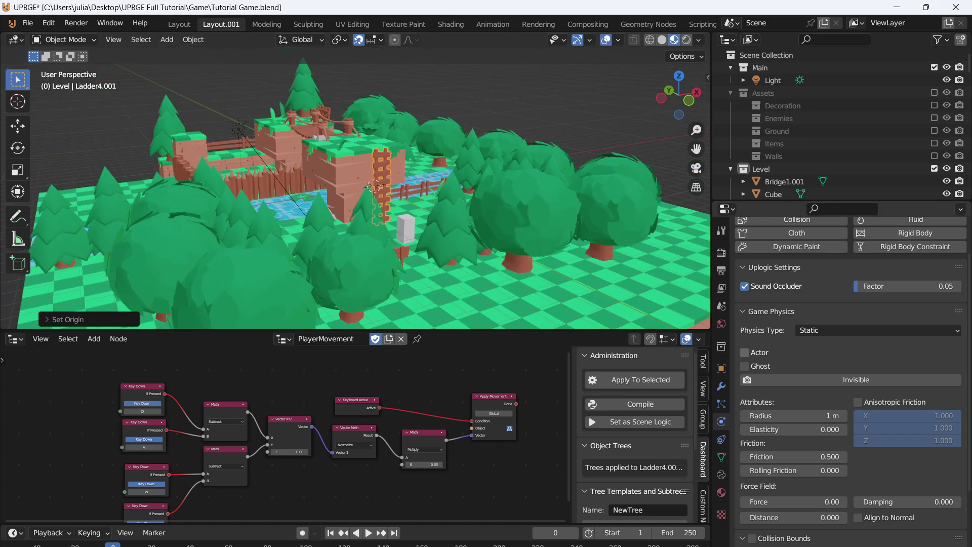
Enable Actor and Collision Bounds for the ladder, and briefly run the game to test them.
left_click(744, 352)
scroll(744, 352, "down", 5)
left_click(752, 439)
key("p")
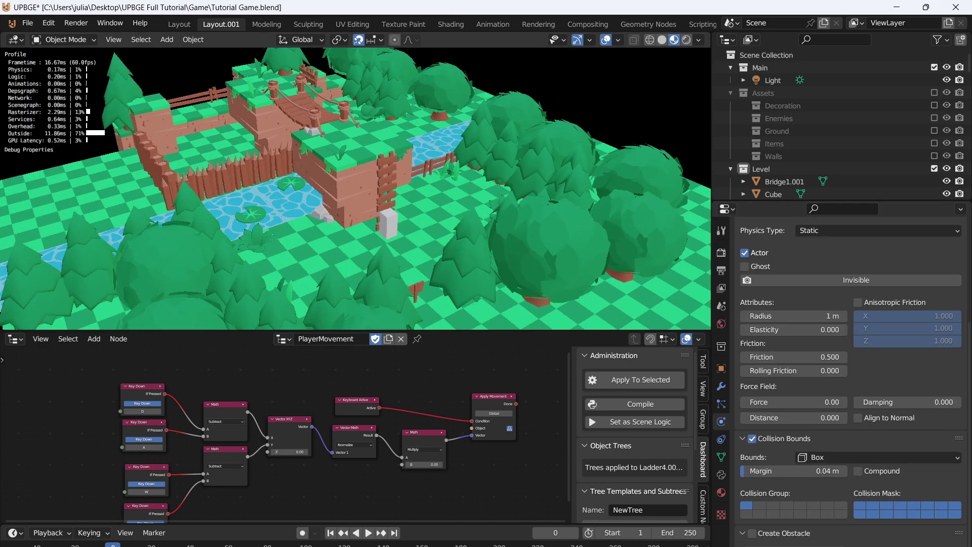
key("Escape")
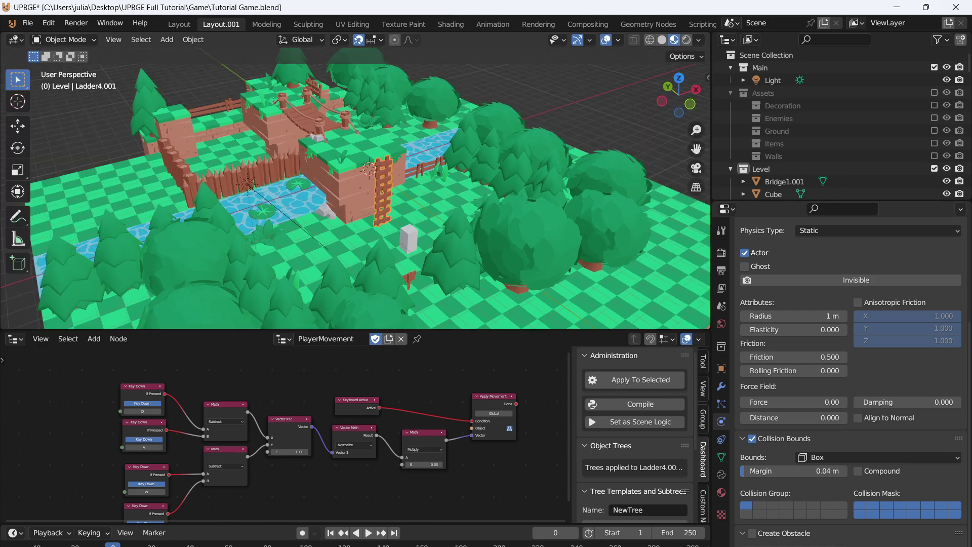
Select all objects in the scene and set their origins to Center of Mass (Volume).
left_click(358, 150)
scroll(357, 149, "down", 3)
middle_click_drag(357, 150, 394, 147)
key("a")
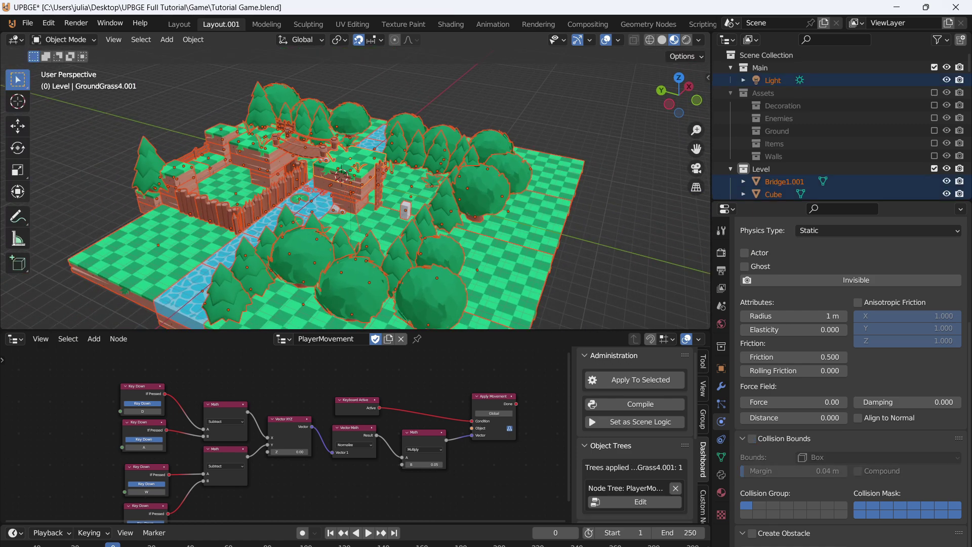
left_click(193, 40)
mouse_move(238, 67)
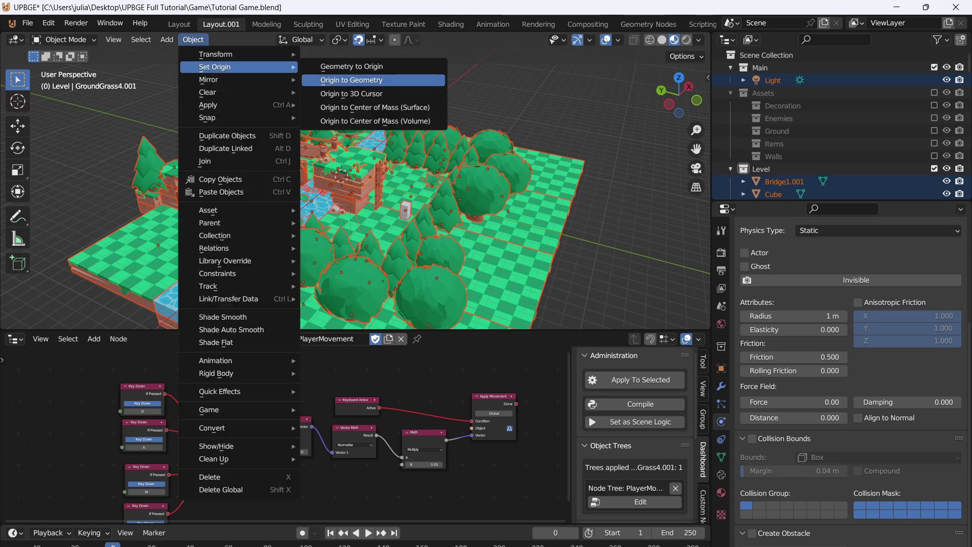
left_click(374, 121)
Run the game, move the cube around the ladder and dirt block with A, D and S, and stop the game.
key("p")
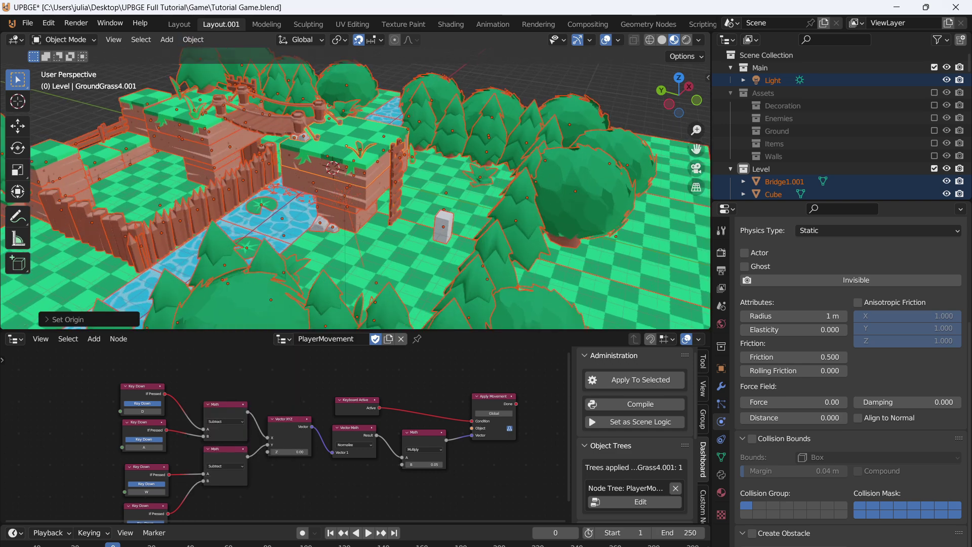
key("a")
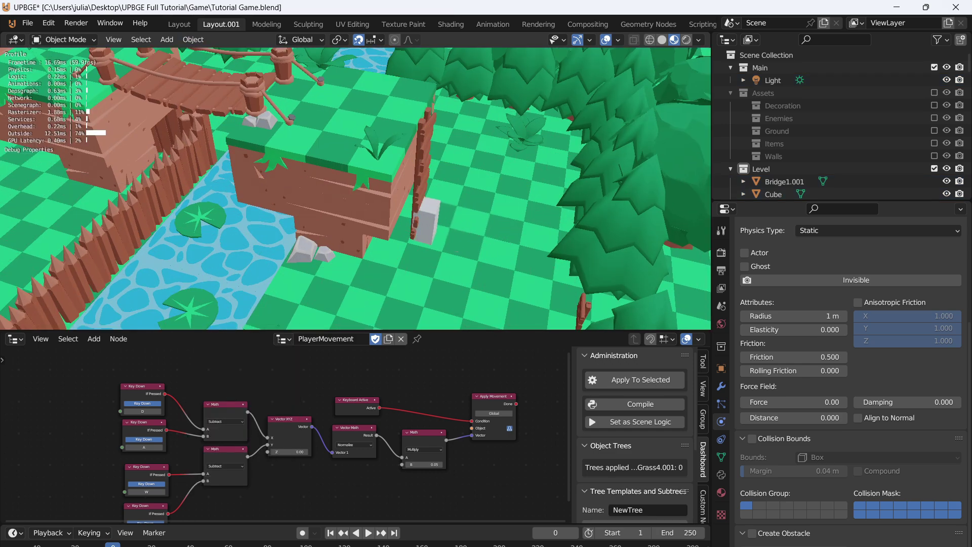
key("d")
key("s")
key("a")
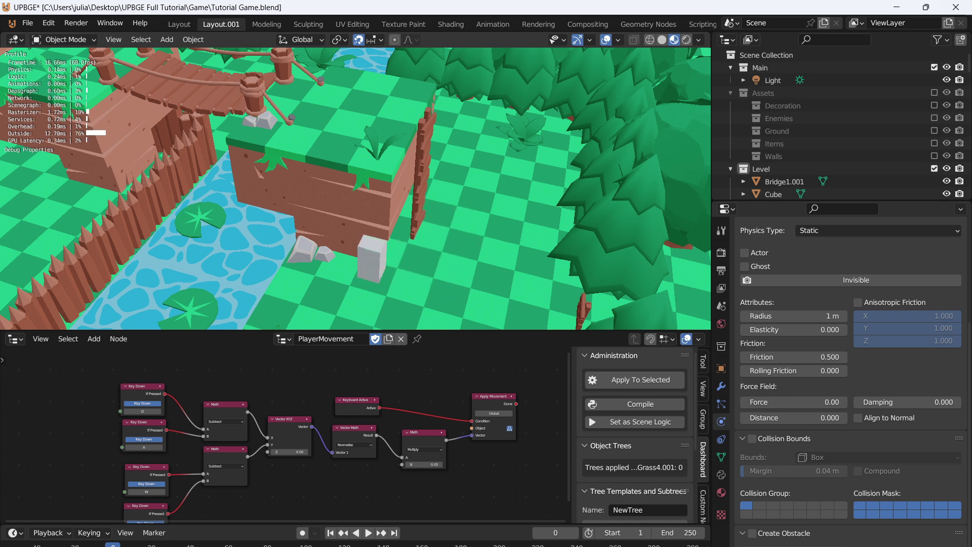
key("s")
key("Escape")
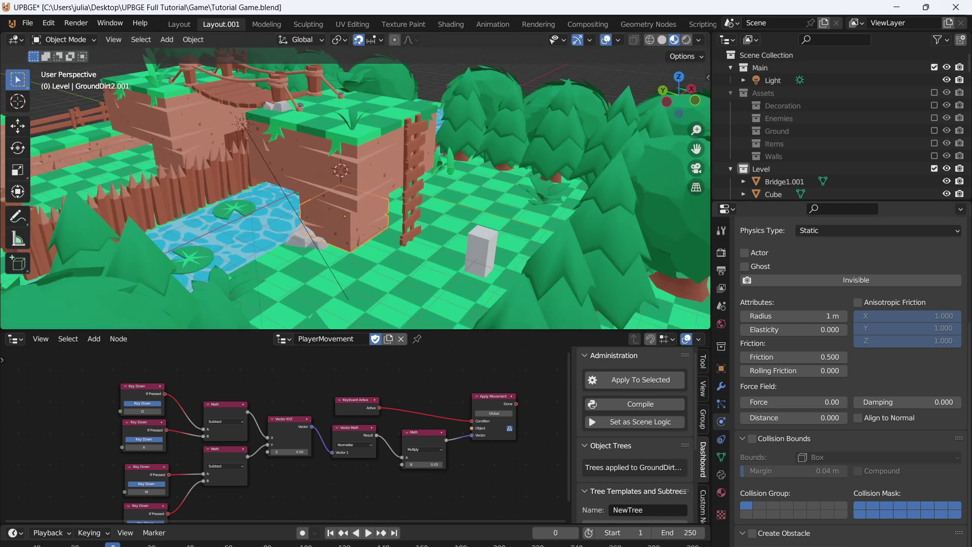
Enable Collision Bounds for the lower dirt block beside the ladder.
middle_click_drag(354, 197, 345, 186)
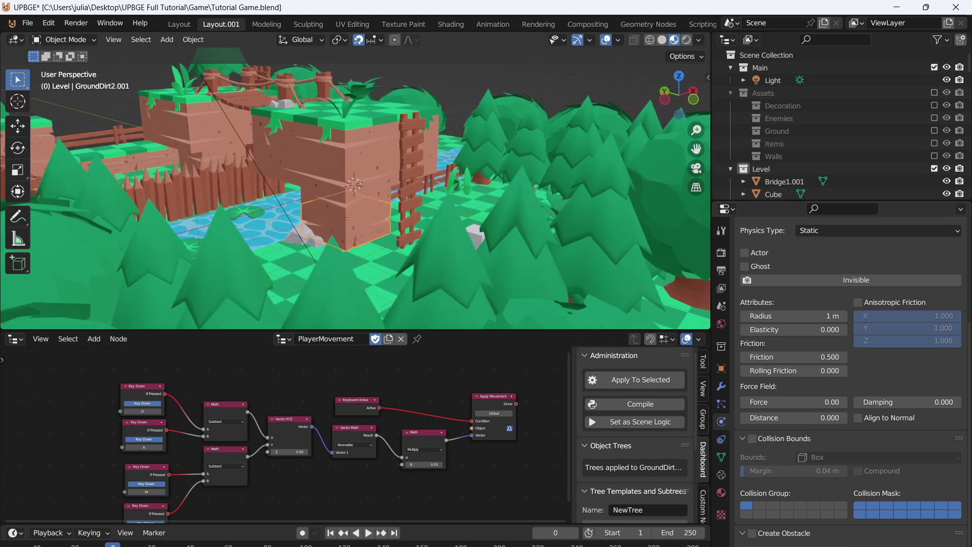
left_click(752, 439)
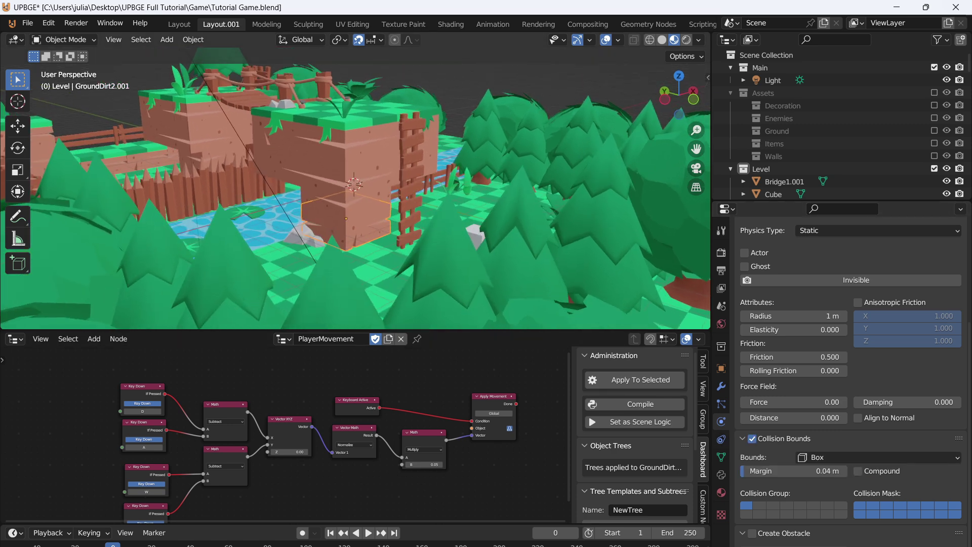
Enable Collision Bounds for the upper dirt block beside the ladder and test it by running the game with W, D and S.
left_click(350, 197)
left_click(752, 438)
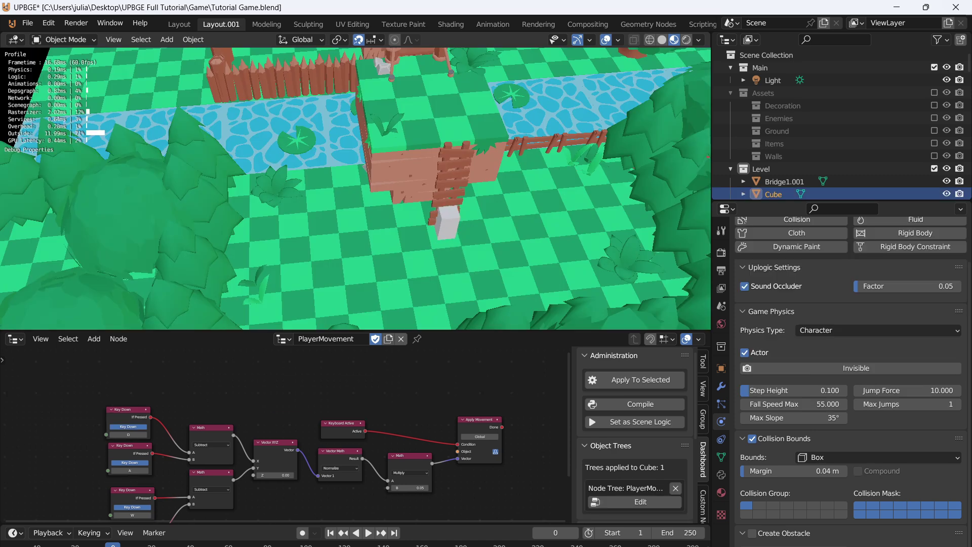
key("w")
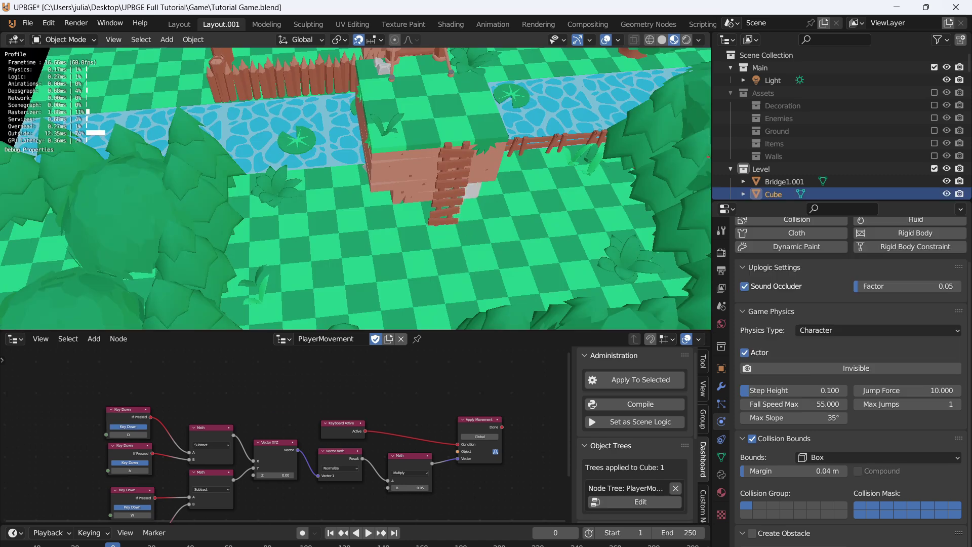
key("d")
key("w")
key("s")
key("Escape")
Select all objects in the scene and scale them by a factor of 2.
scroll(356, 203, "down", 2)
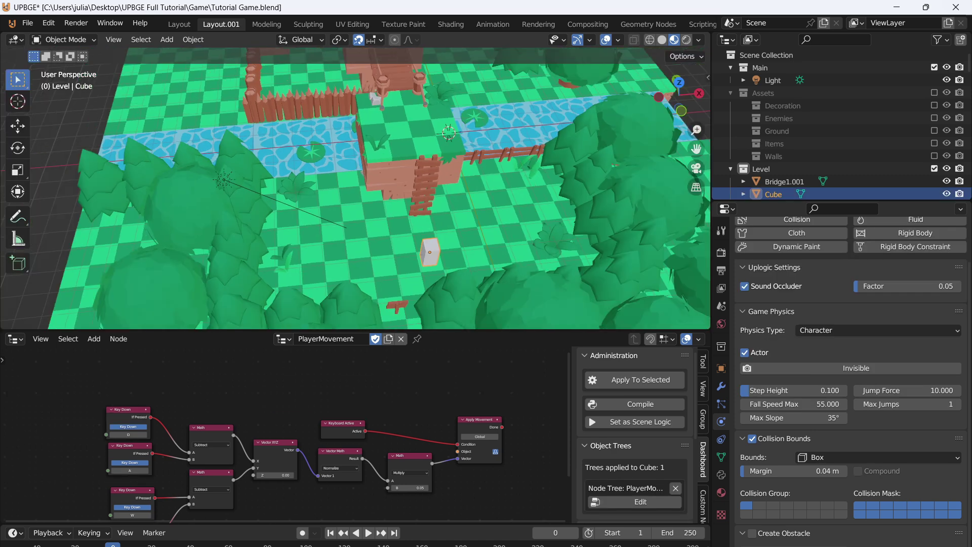
middle_click_drag(355, 203, 404, 171)
scroll(392, 170, "down", 4)
scroll(412, 166, "up", 1)
key("a")
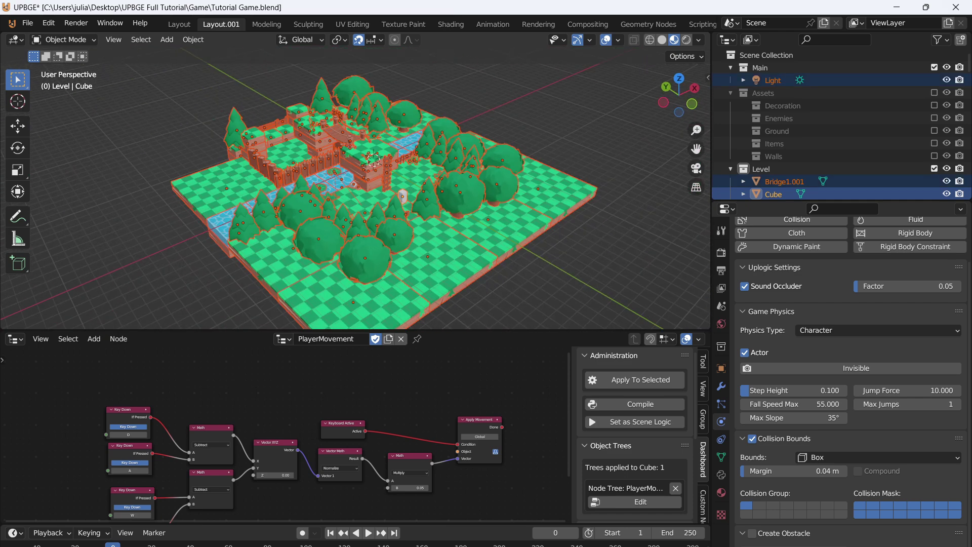
key("s")
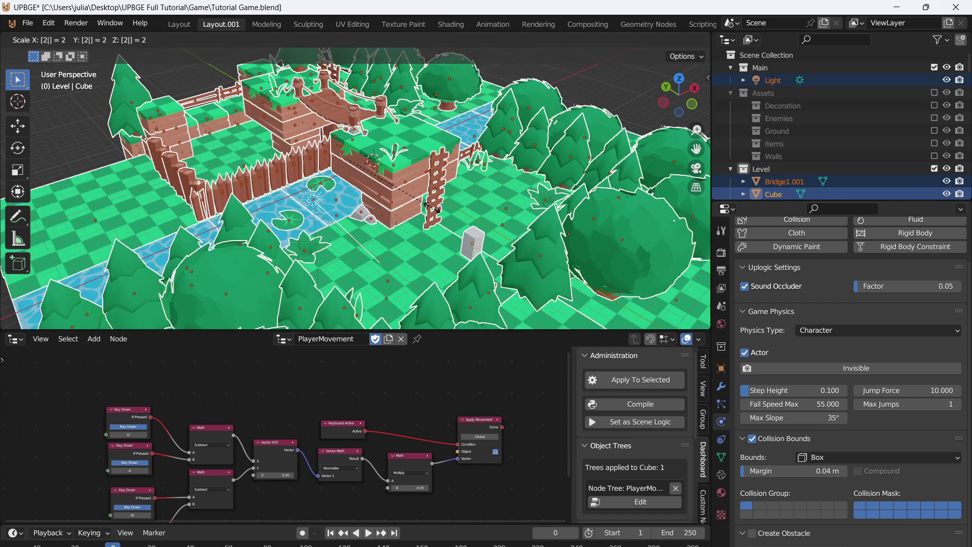
key("Return")
Run the game, move the cube with S and A in the enlarged level, and stop the game.
key("p")
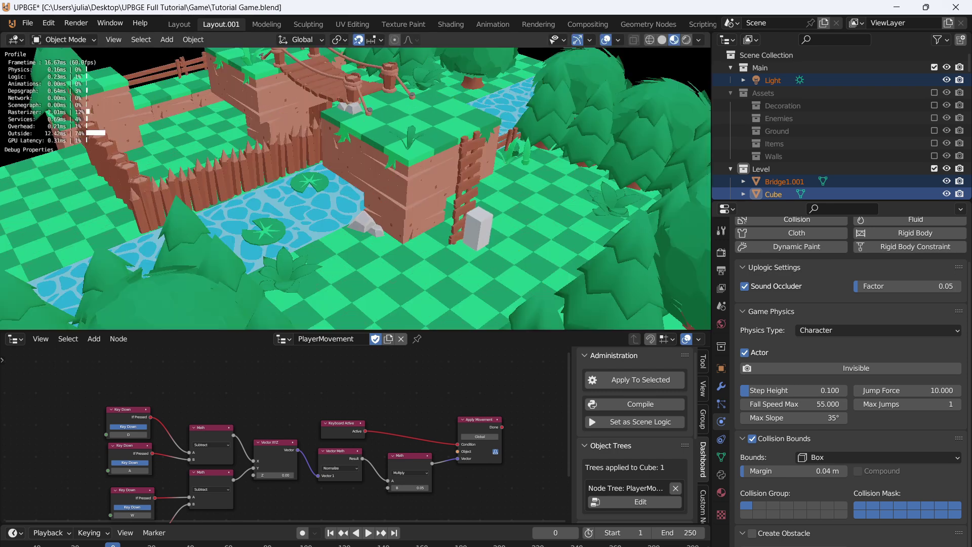
key("s")
key("a")
key("Escape")
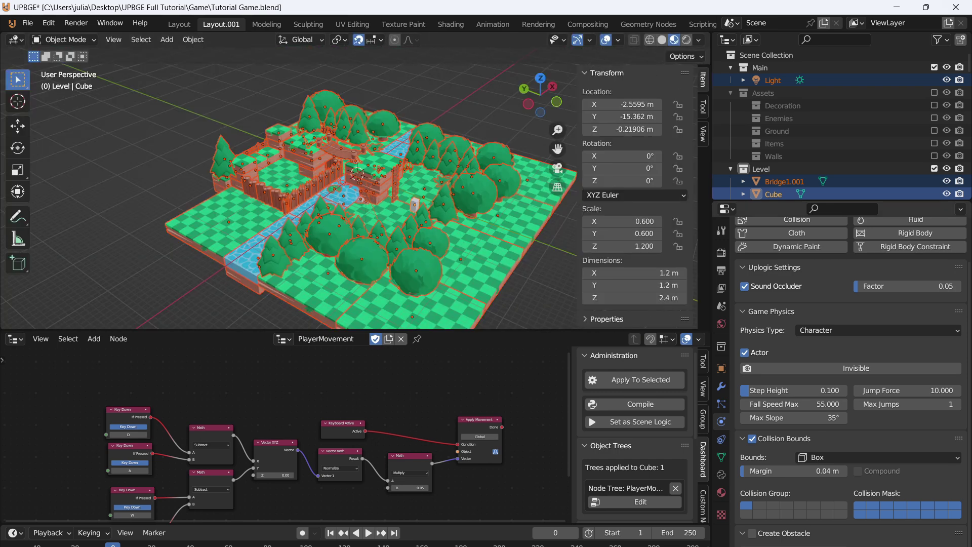
Scale all selected objects by a factor of 2 once more.
scroll(435, 213, "down", 3)
middle_click_drag(435, 213, 355, 218)
scroll(355, 219, "up", 3)
key("s")
key("2")
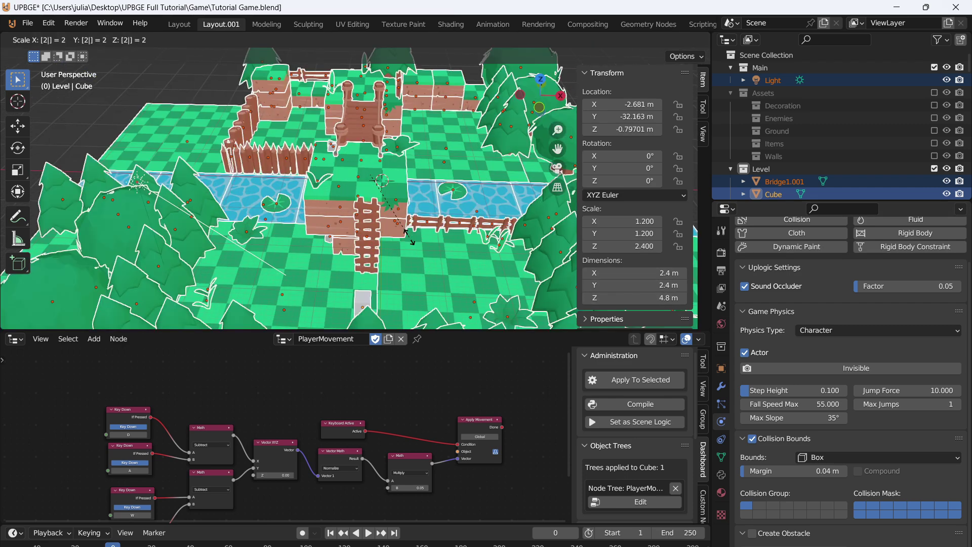
key("Return")
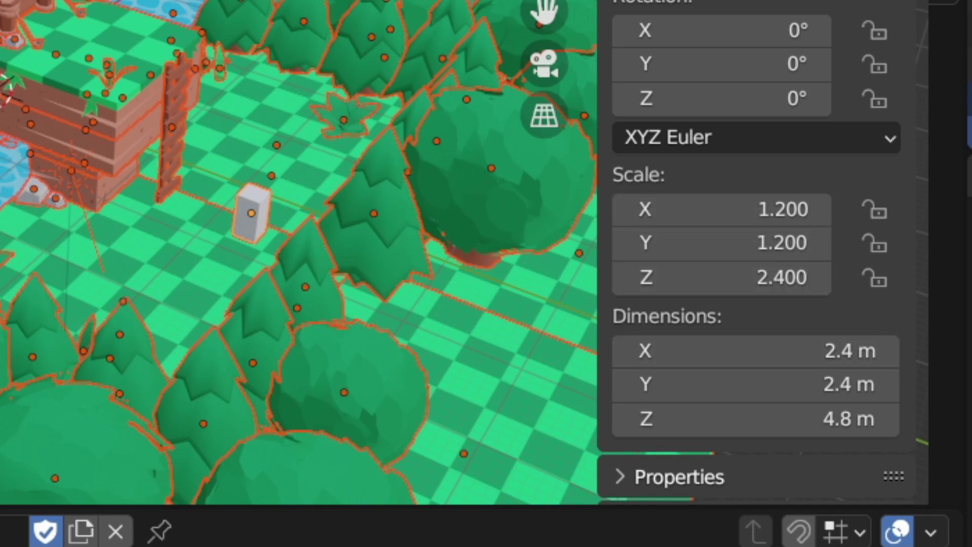
Run the game, walk the cube forward with W to check its speed, and stop the game.
key("p")
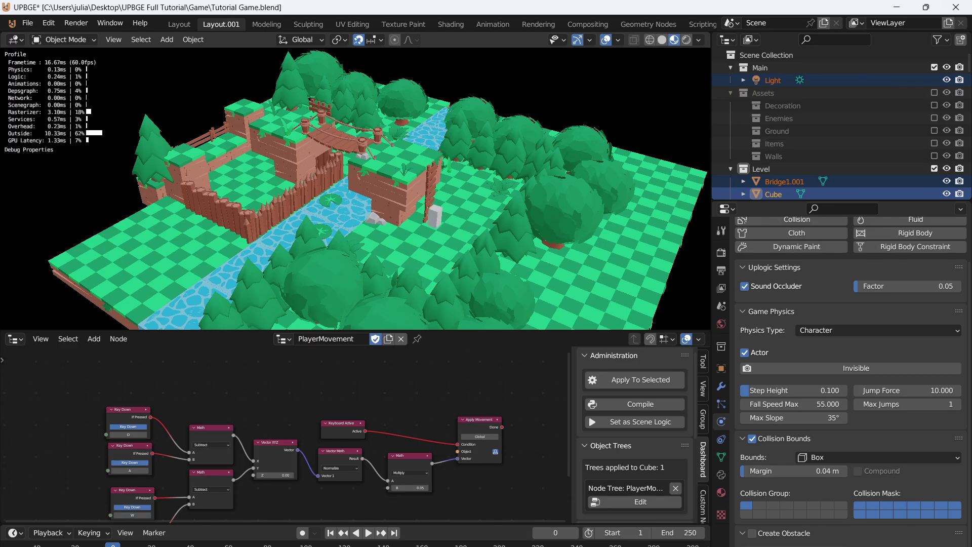
key("w")
key("Escape")
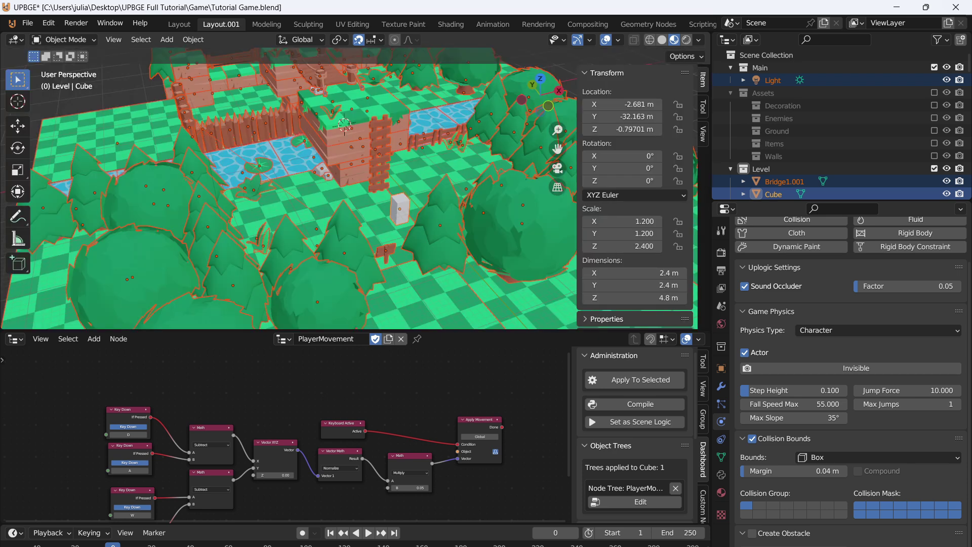
Select only the cube and set the Multiply node's B value to 0.20 in the PlayerMovement tree.
key("ctrl+z")
scroll(286, 435, "up", 7)
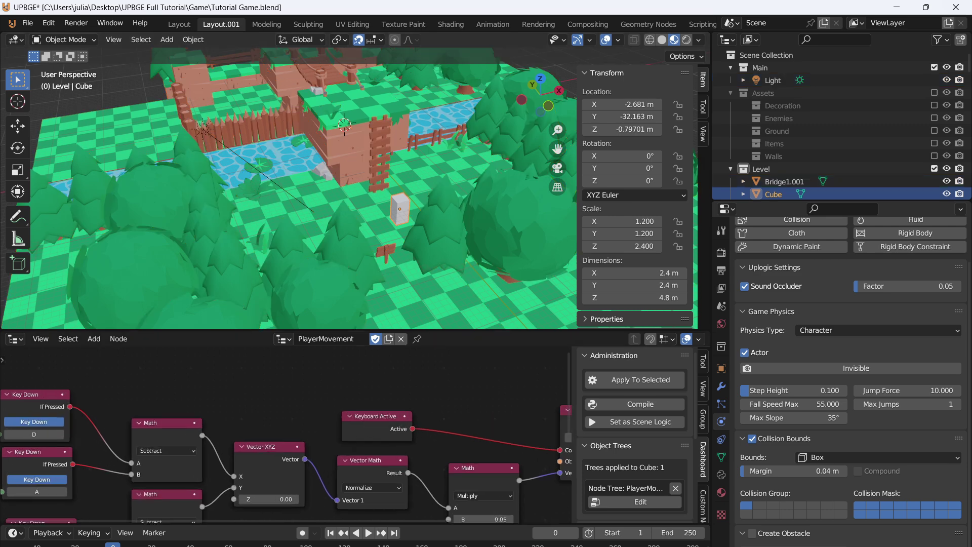
middle_click_drag(370, 486, 286, 364)
scroll(304, 430, "up", 4)
key("ctrl+z")
left_click(481, 410)
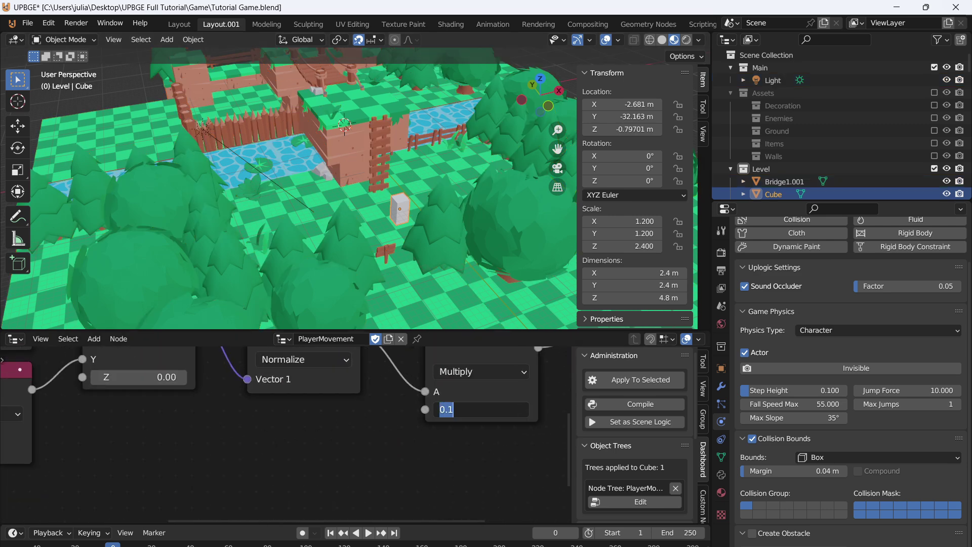
key("Return")
Run the game, move the cube around the ladder with W, D and A, and stop the game.
key("p")
key("w")
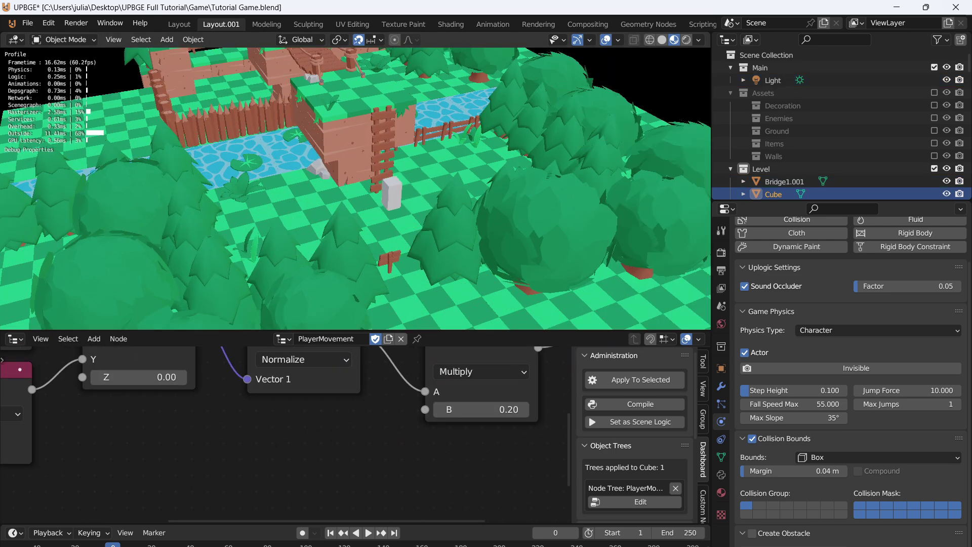
key("d")
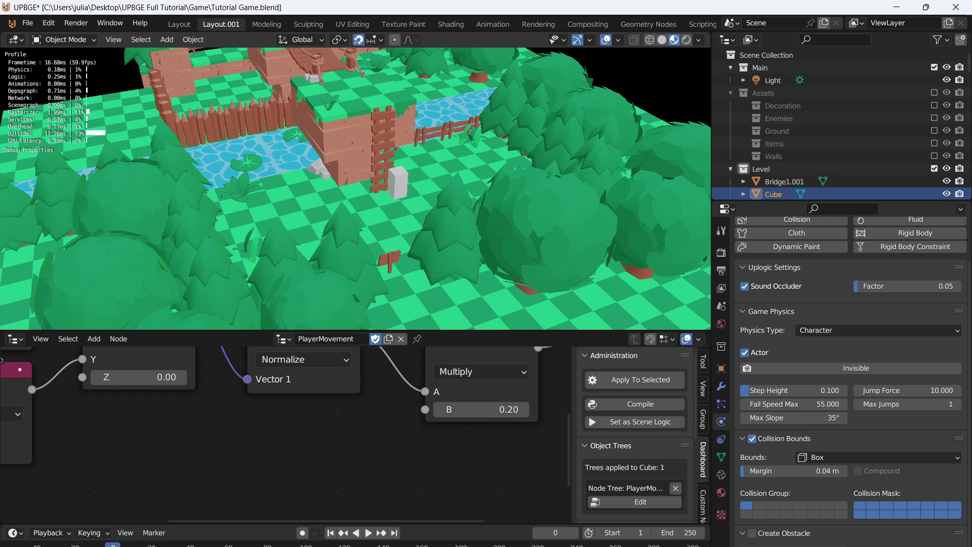
key("a")
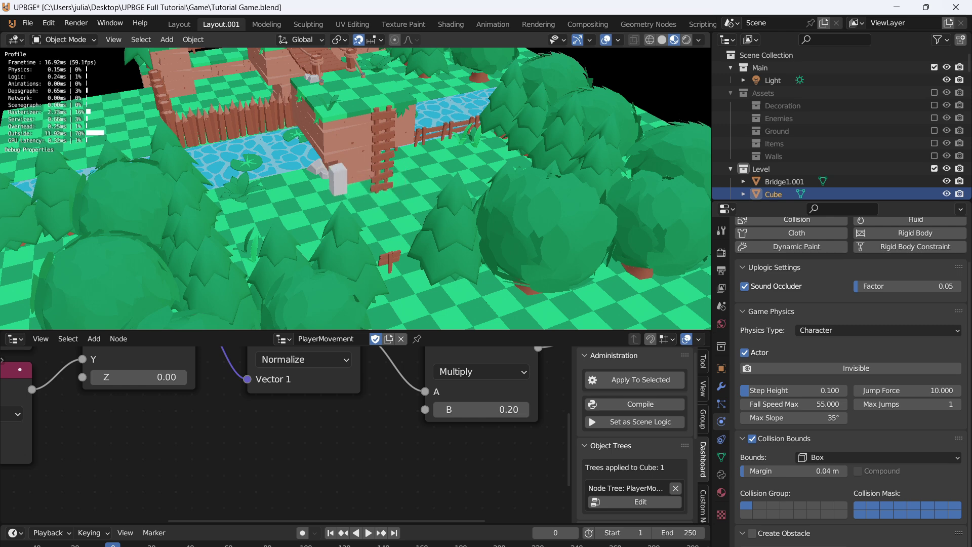
key("a")
key("Escape")
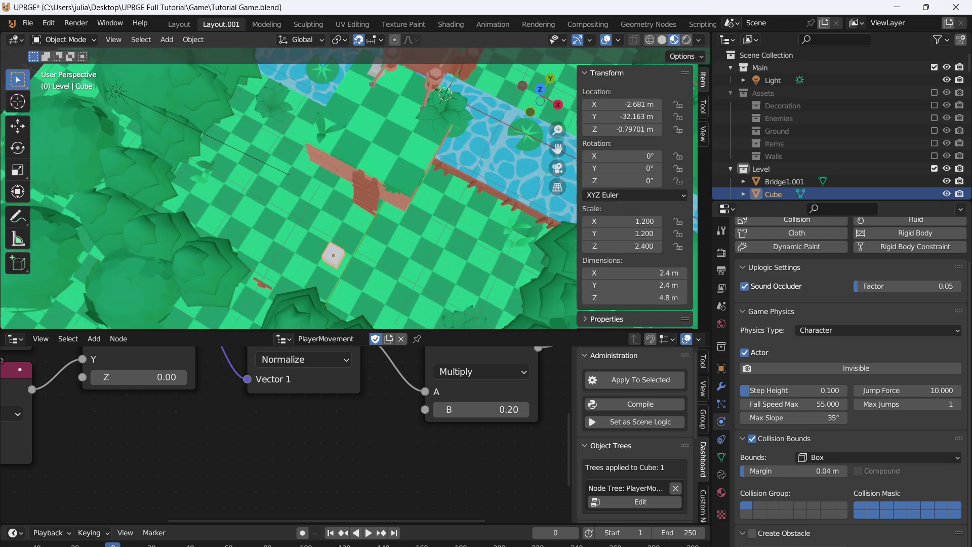
Select the grass and plant objects across the level and join them into one object.
left_click(526, 170)
middle_click_drag(526, 169, 562, 169)
middle_click_drag(354, 177, 301, 182, "shift")
scroll(288, 189, "up", 5)
left_click(383, 174, "shift")
left_click(348, 177, "shift")
left_click(363, 170, "shift")
scroll(363, 172, "down", 6)
middle_click_drag(363, 174, 400, 142, "shift")
key("w")
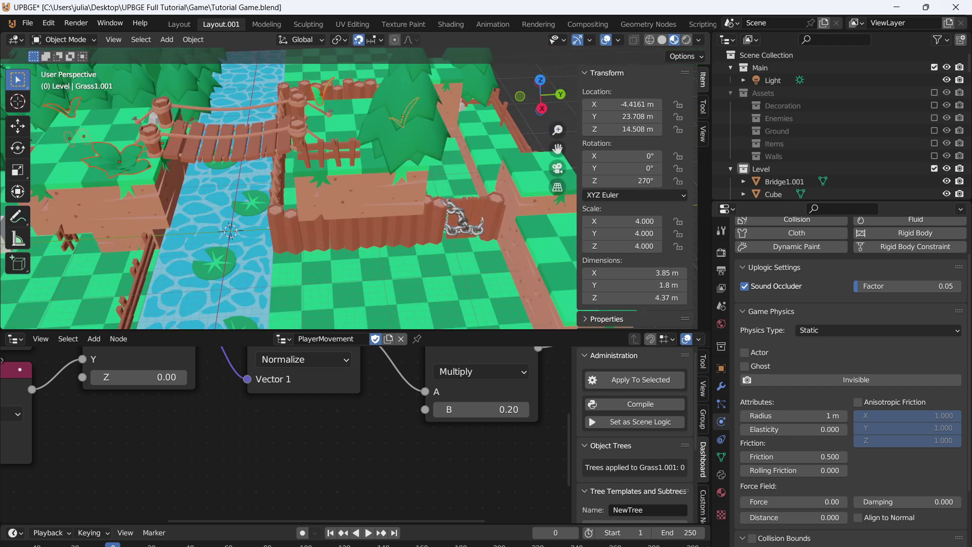
scroll(304, 189, "down", 6)
scroll(304, 188, "up", 4)
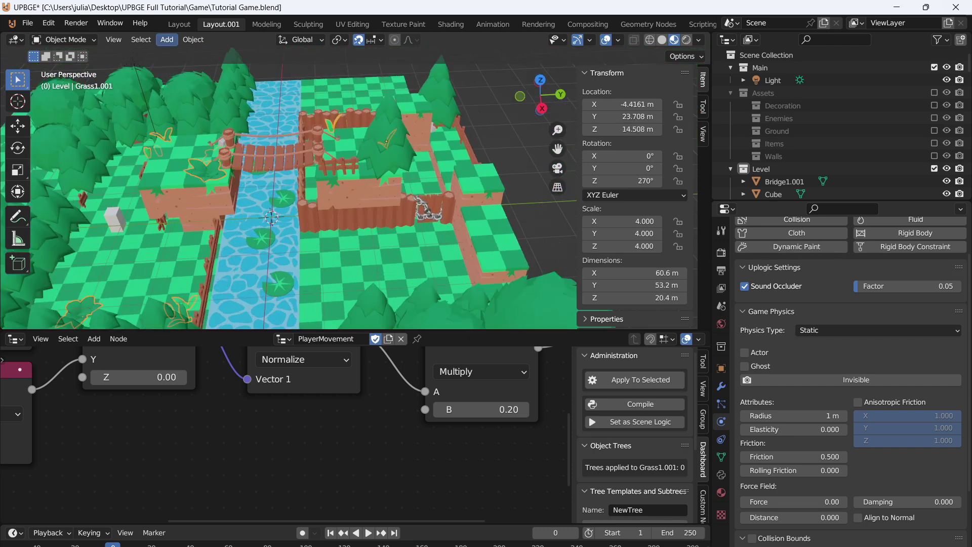
Set the joined grass object's origin to Center of Mass (Surface) and its physics type to No Collision.
left_click(193, 39)
mouse_move(233, 67)
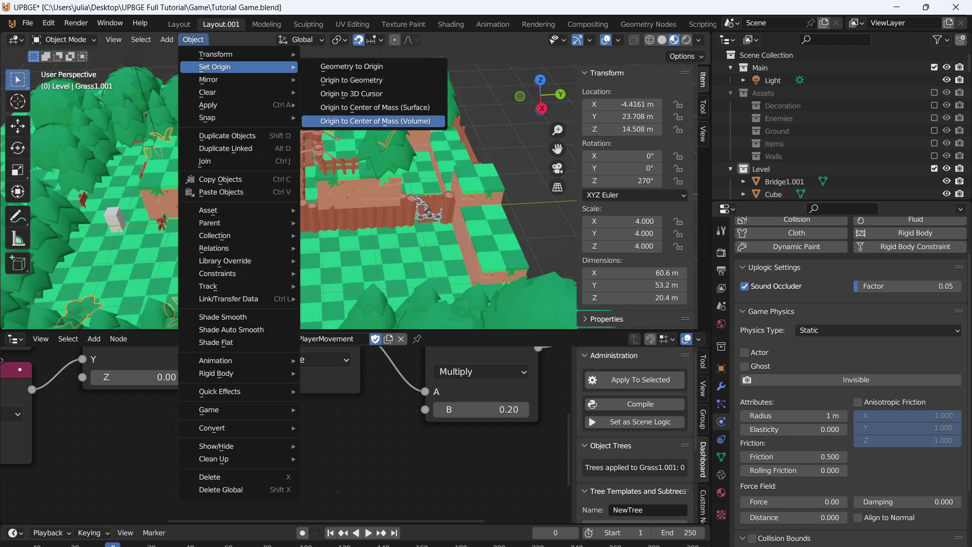
left_click(375, 107)
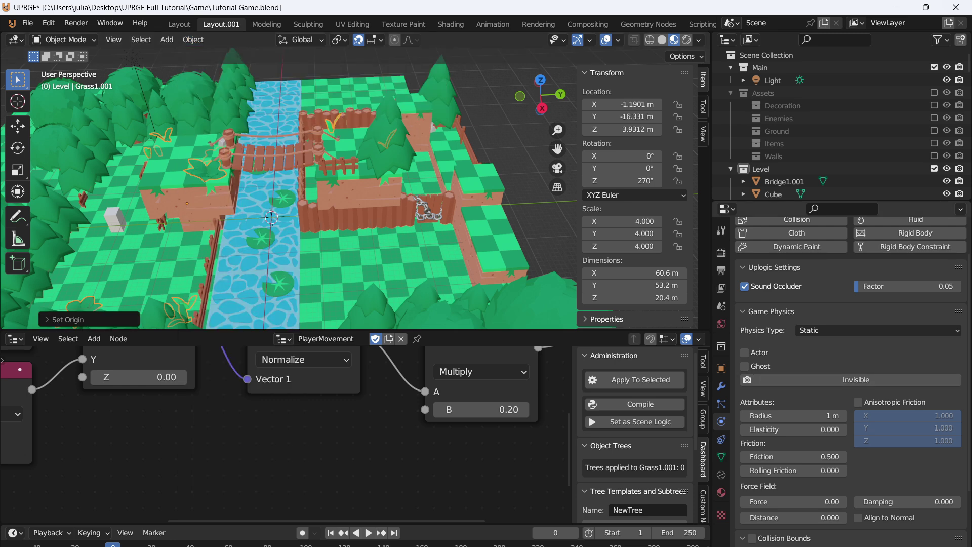
scroll(851, 354, "down", 4)
left_click(860, 249)
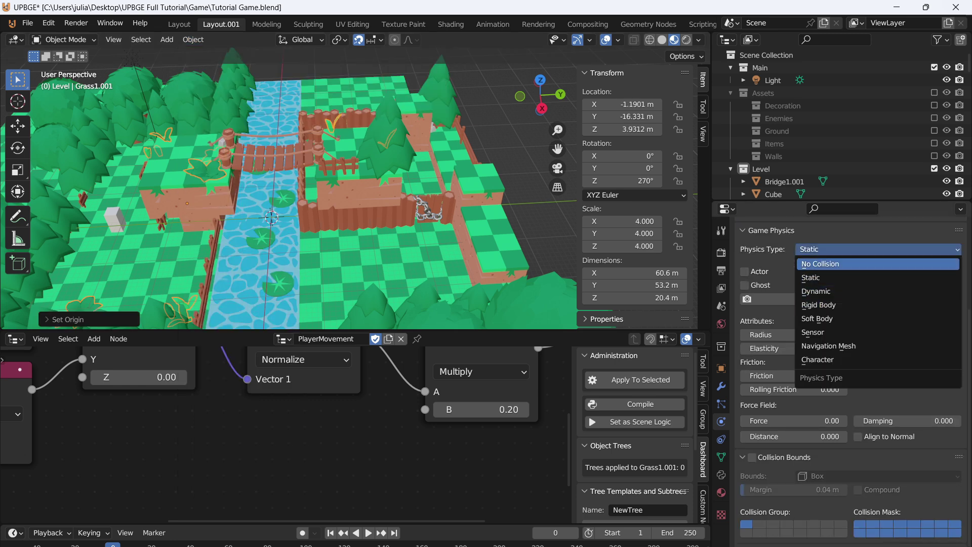
left_click(820, 264)
Run the game, move the cube around the level with W, S and D to test collisions, and stop the game.
key("p")
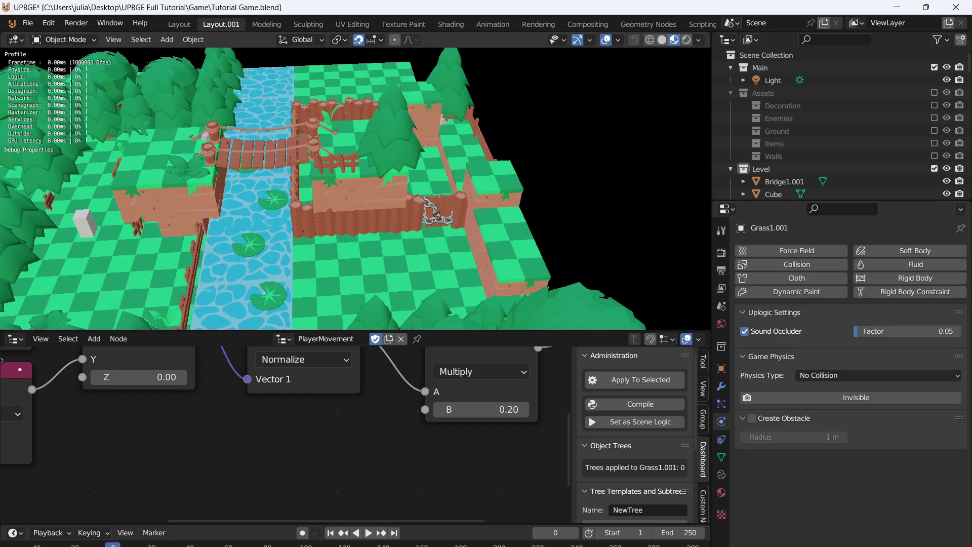
key("s")
key("w")
key("s")
key("d")
key("w")
key("s")
key("d")
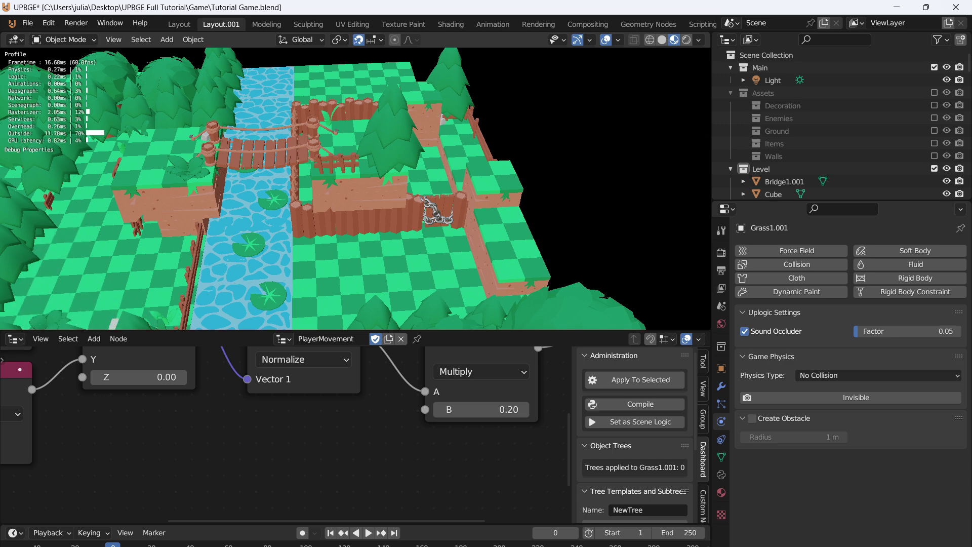
key("w")
key("s")
key("w")
key("Escape")
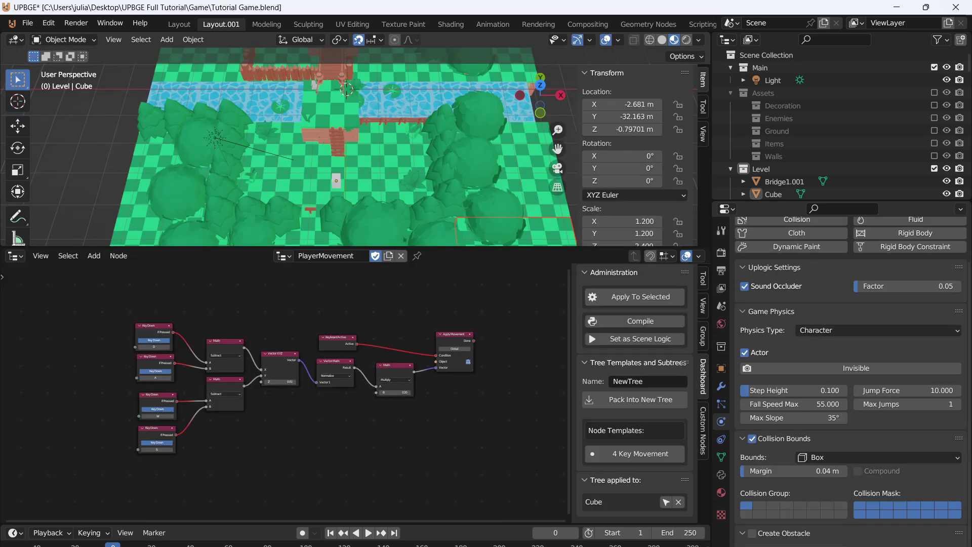
Select the player cube and add a Key Down node below the S key node in the PlayerMovement tree.
middle_click_drag(304, 157, 430, 144)
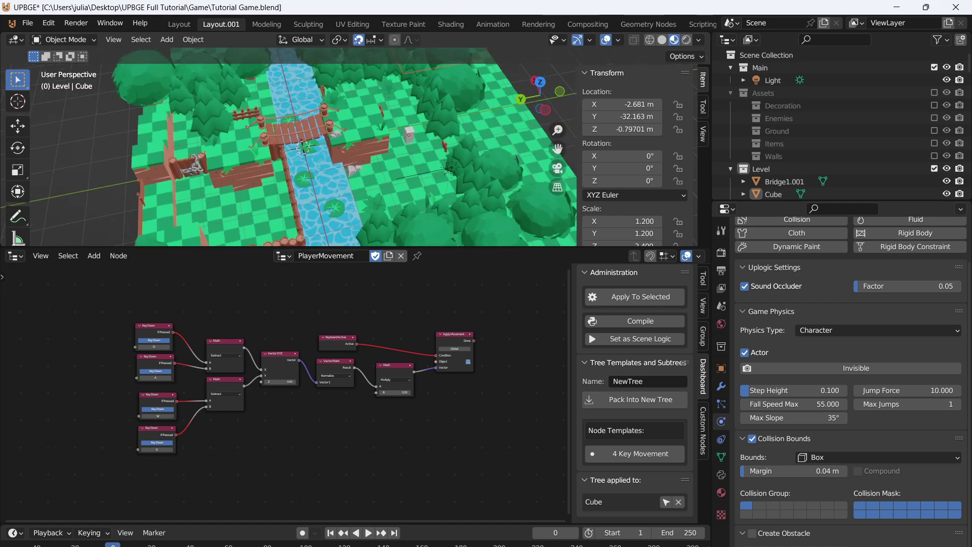
middle_click_drag(223, 167, 141, 177)
scroll(355, 146, "up", 2)
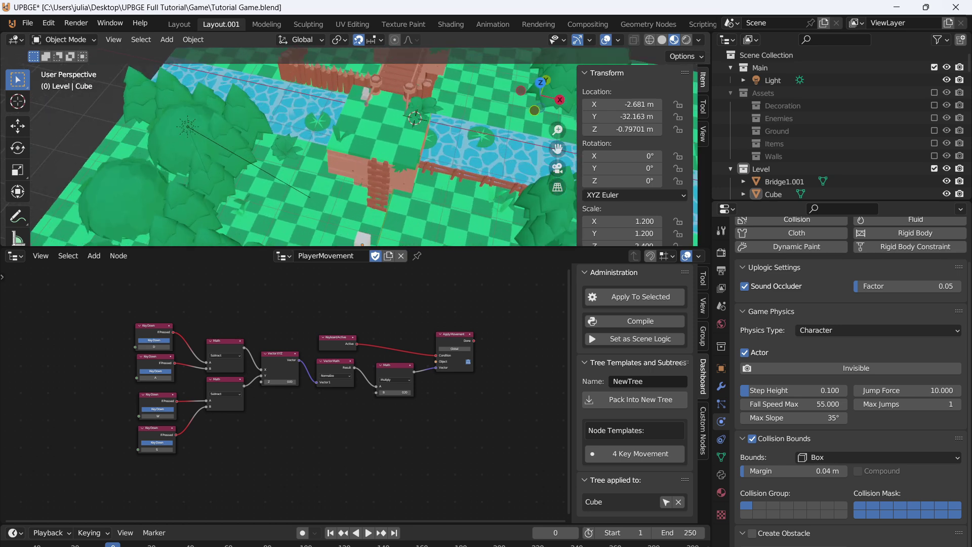
middle_click_drag(314, 167, 364, 147)
scroll(339, 152, "up", 2)
left_click(498, 176)
key("shift+a")
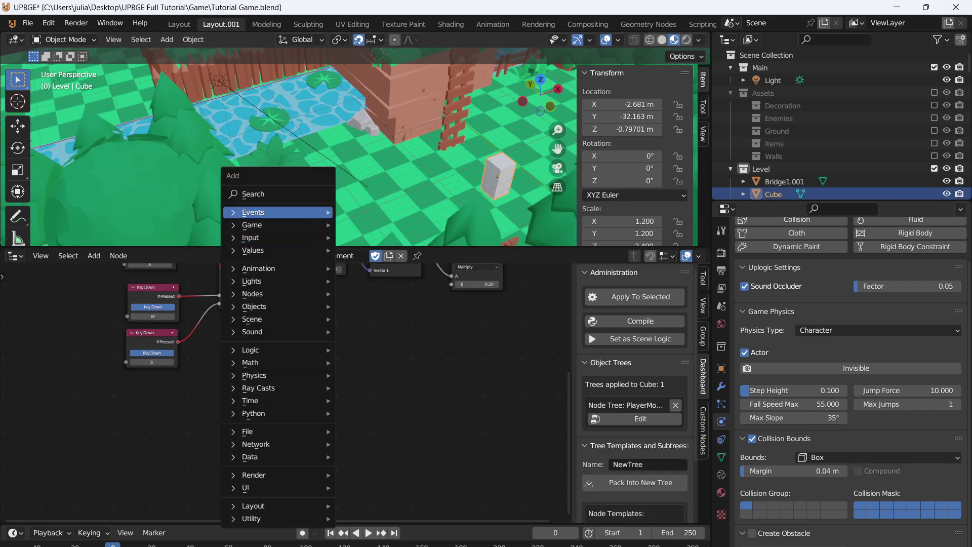
left_click(310, 195)
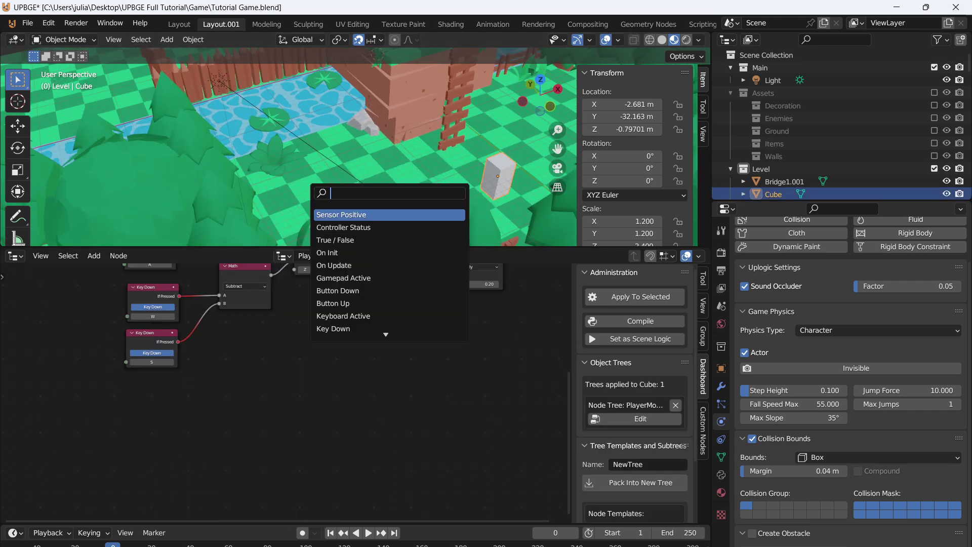
left_click(333, 328)
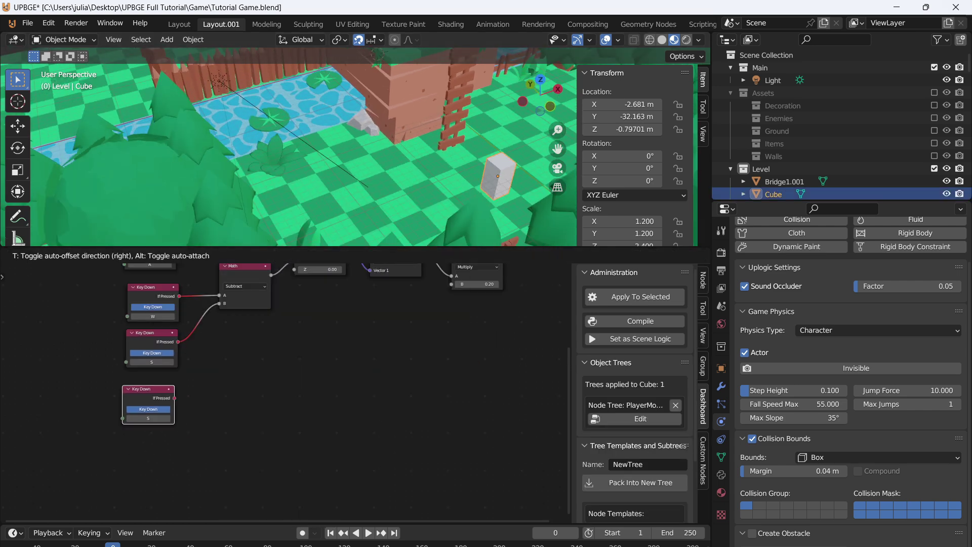
left_click(149, 404)
Switch the new key node to Key Tap and assign it the SPACE key.
scroll(219, 385, "up", 2)
left_click(124, 417)
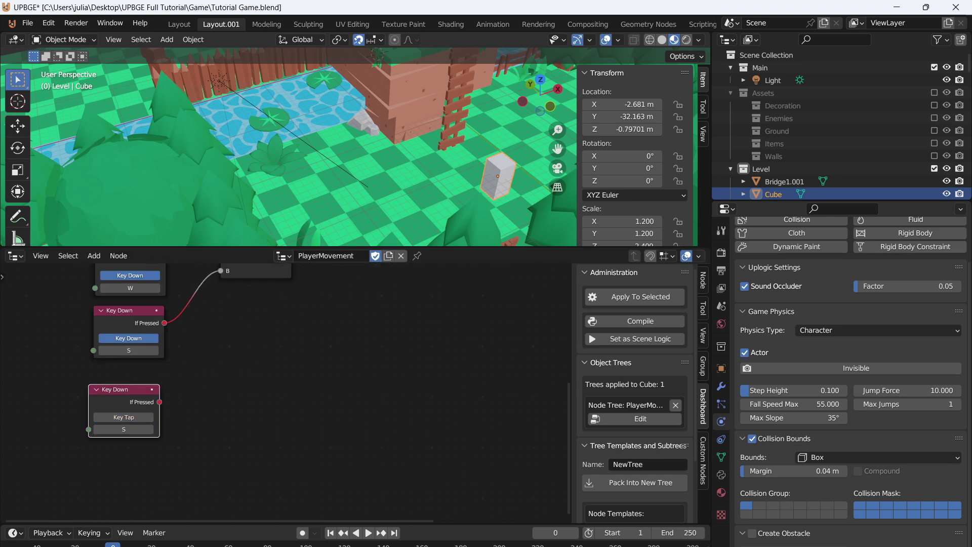
left_click(126, 429)
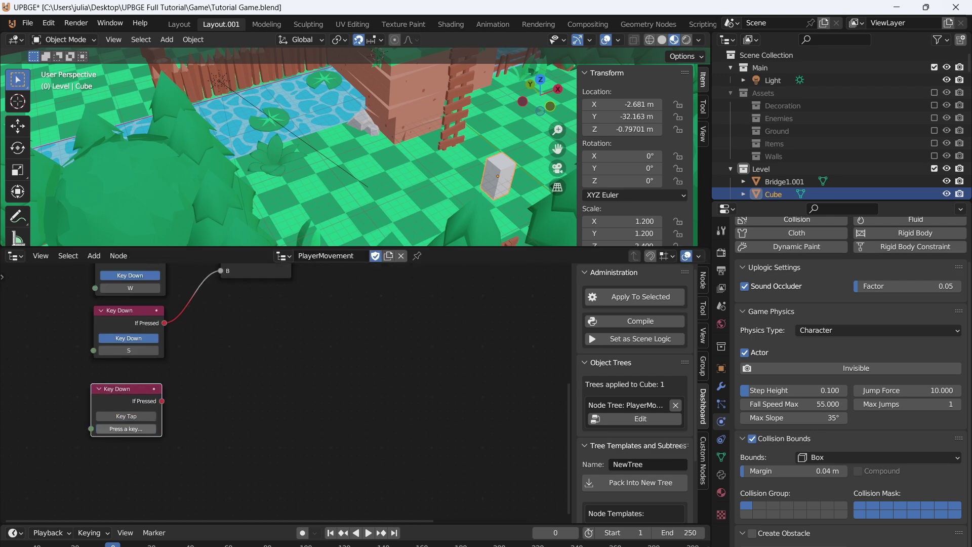
key("space")
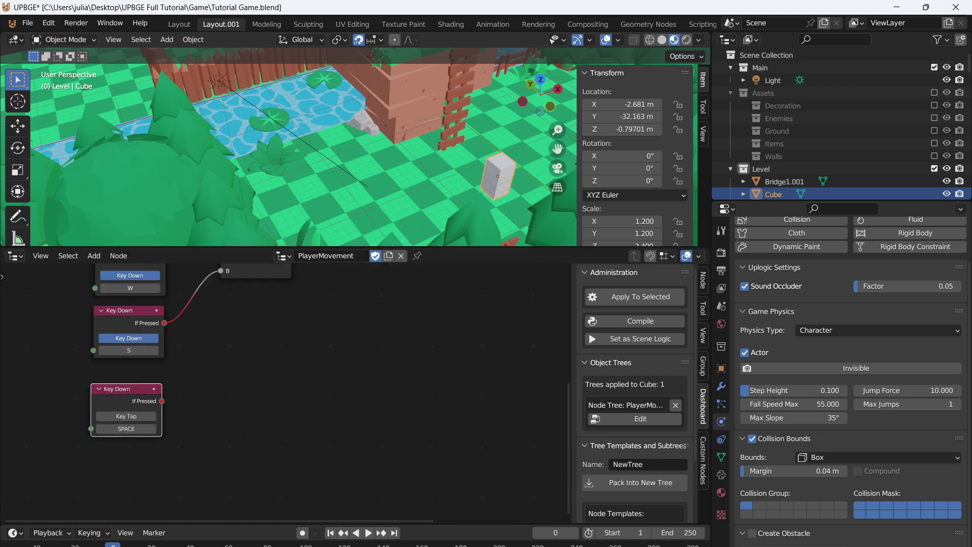
Add a Jump node beside the SPACE key node, link If Pressed to its Condition, and make it use the owner object.
key("shift+a")
mouse_move(210, 419)
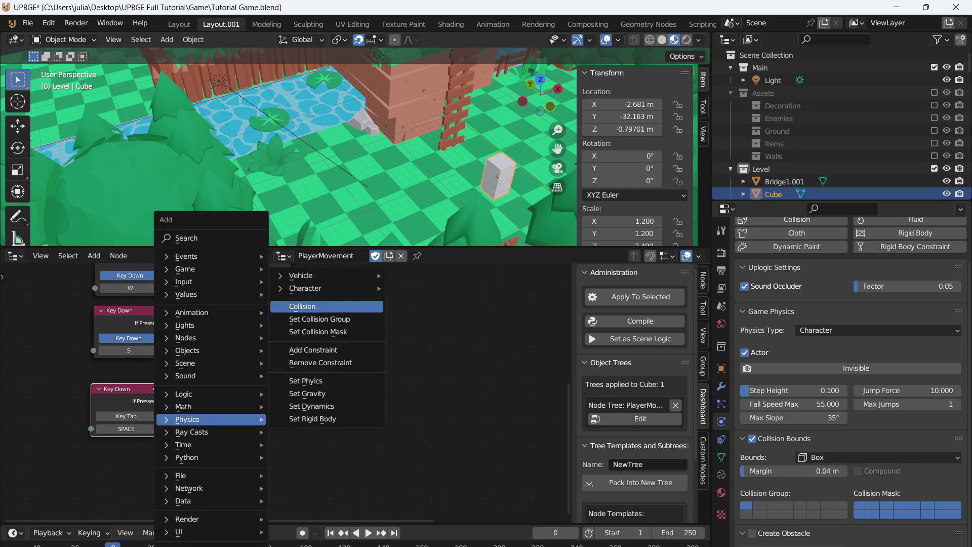
mouse_move(305, 288)
left_click(419, 303)
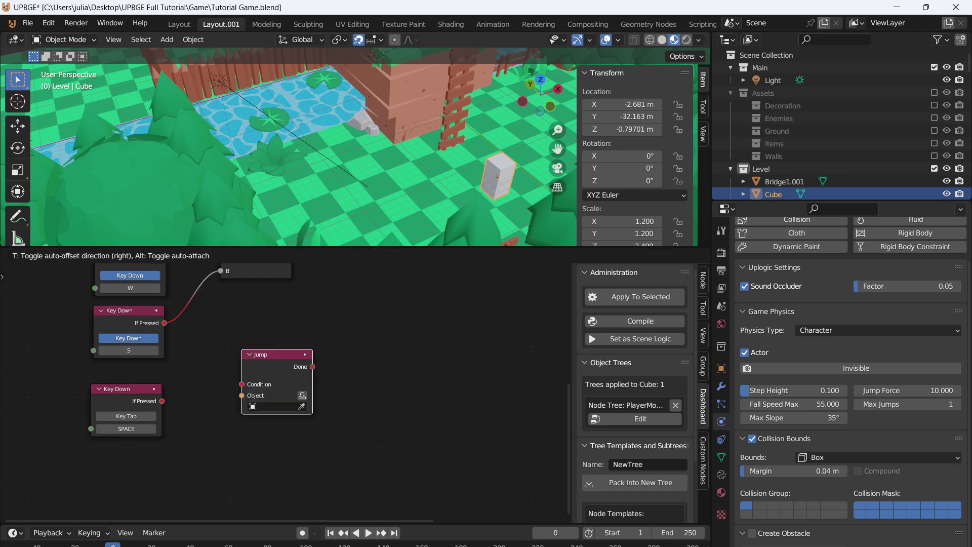
left_click(247, 369)
left_click_drag(162, 401, 247, 405)
mouse_move(282, 376)
left_mouse_down()
mouse_move(291, 368)
mouse_move(285, 379)
left_mouse_up()
left_click(317, 415)
scroll(355, 147, "down", 2)
scroll(356, 147, "up", 1)
Run the game, test the cube's jump together with A and D movement, and stop the game.
key("p")
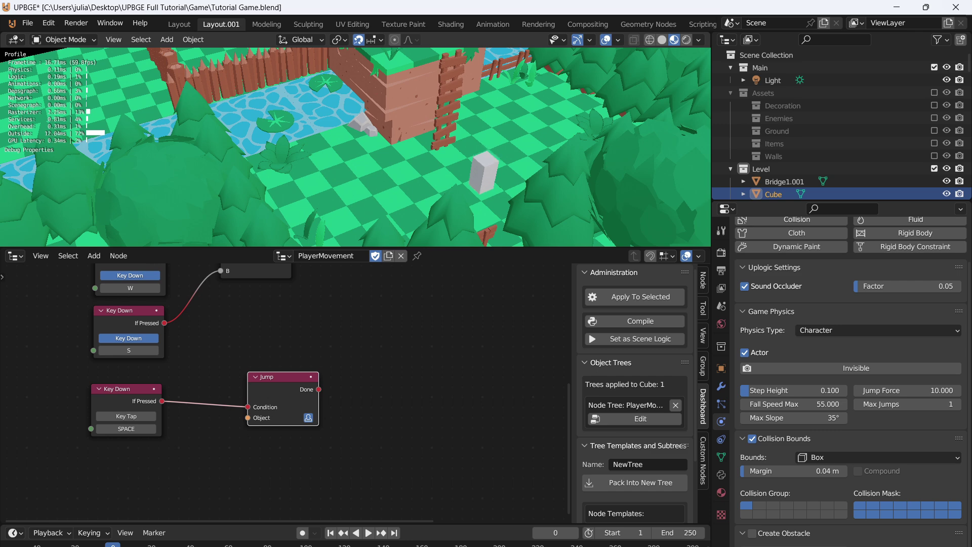
key("space")
key("a")
key("d")
key("a")
key("Escape")
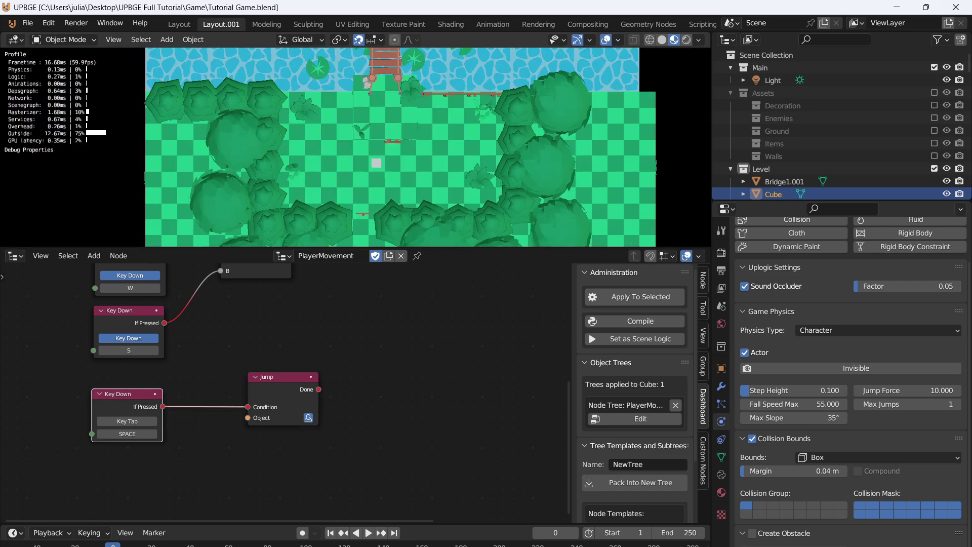
Set the player cube's Jump Force to 13 in its Character physics settings.
middle_click_drag(374, 405, 414, 379)
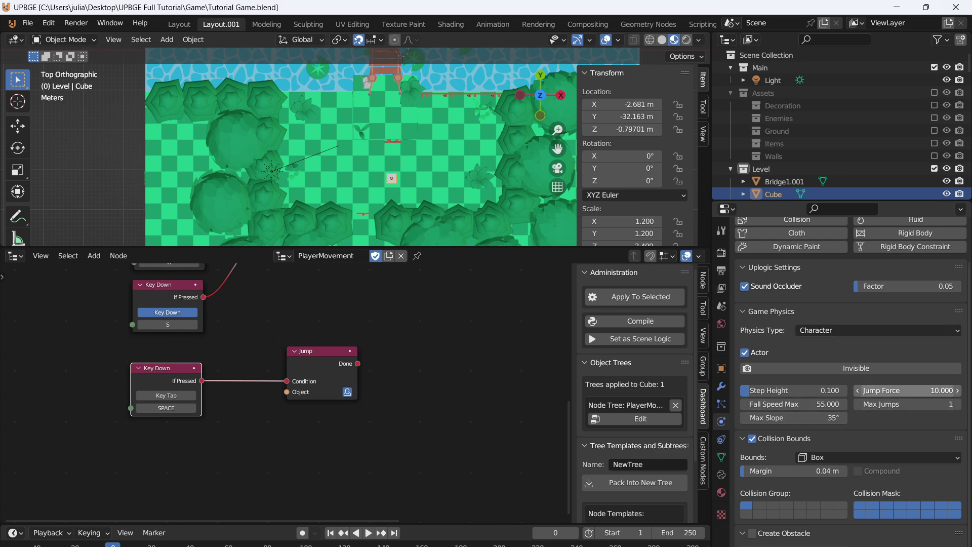
left_click(906, 390)
type("13")
key("Return")
Run the game with the stronger jump, move the cube with W and A, and stop the game.
key("p")
key("w")
key("a")
key("a")
key("Escape")
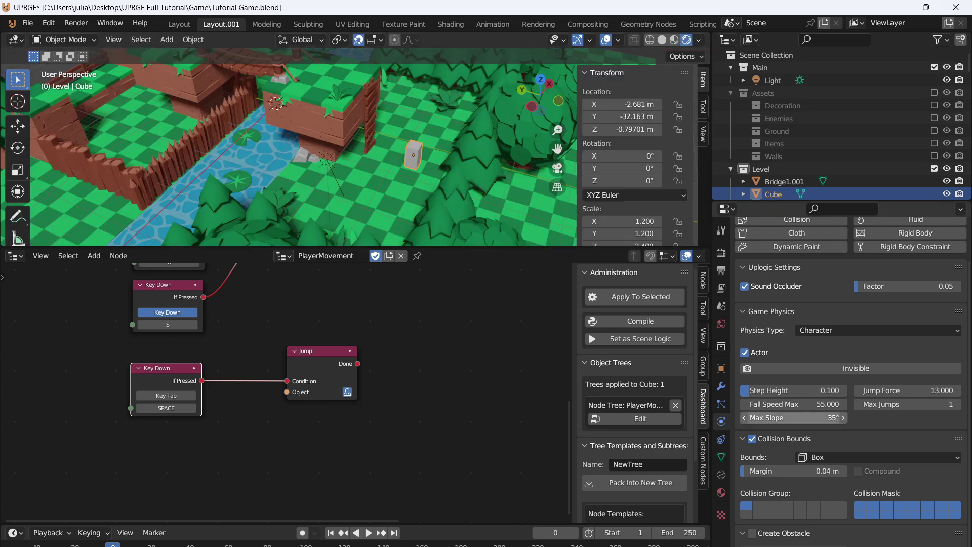
Set the player cube's Fall Speed Max to 75.
left_click(793, 404)
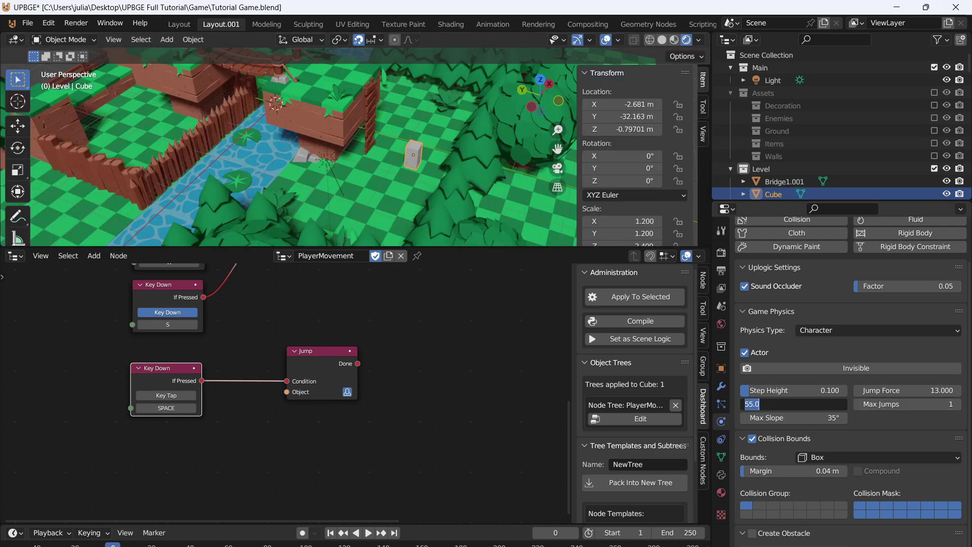
type("75")
key("Return")
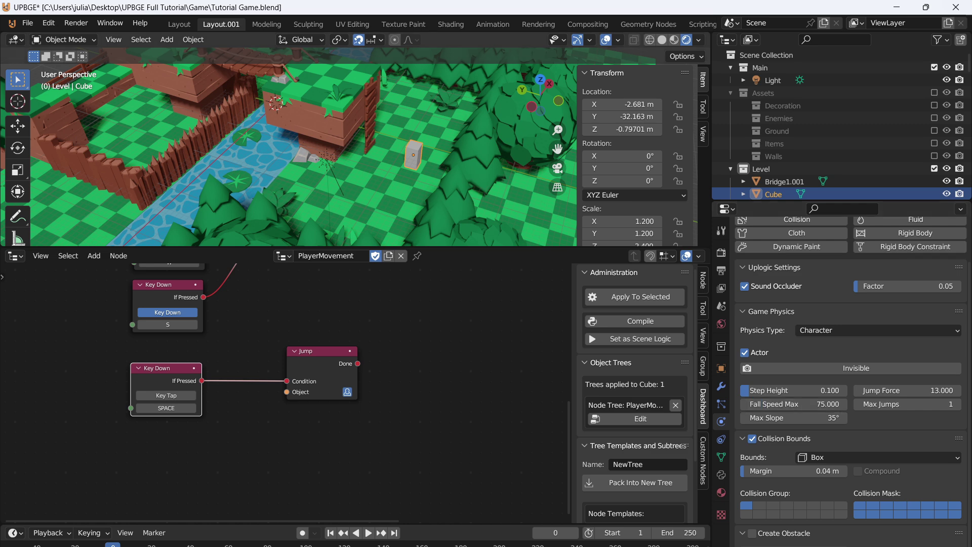
Run the game, make the cube jump repeatedly, move it with S and A, and stop the game.
key("p")
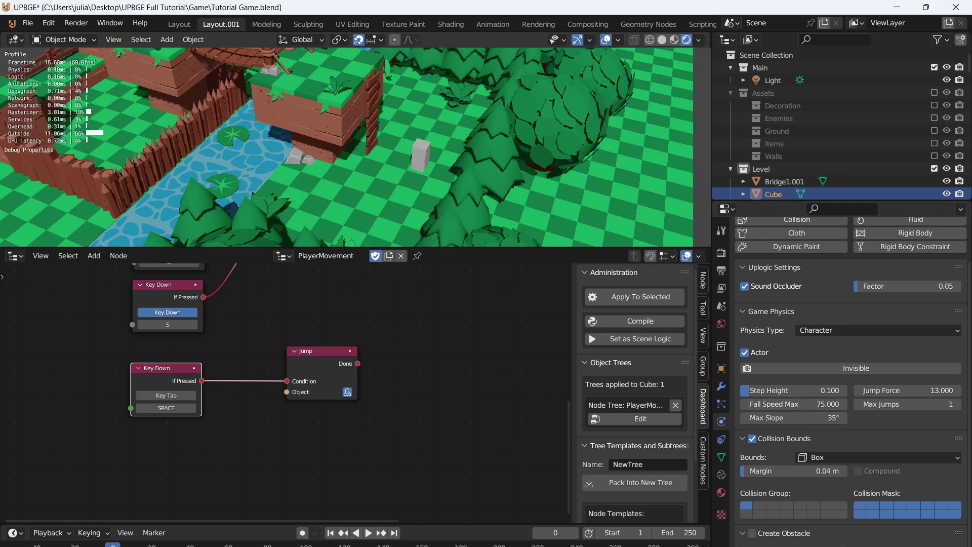
key("space")
key("space")
key("space")
key("space")
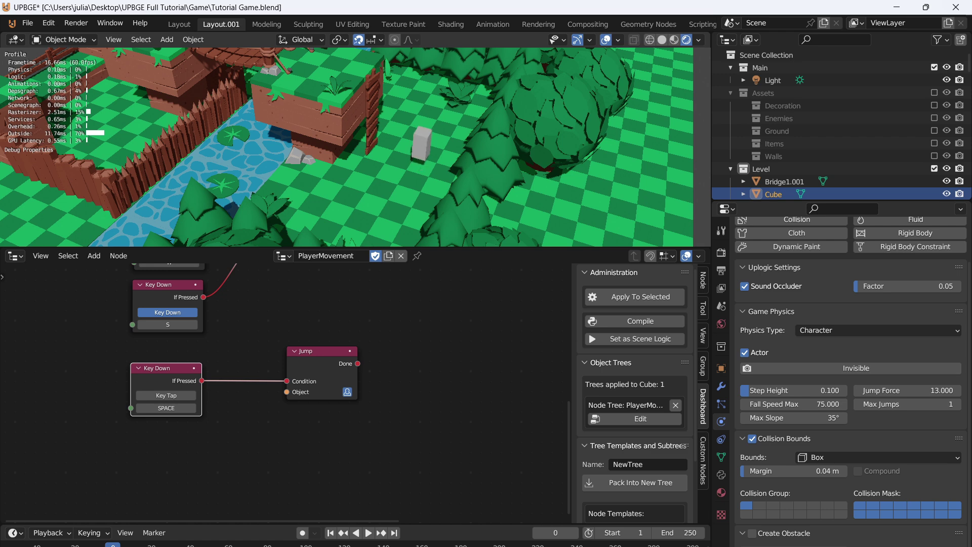
key("s")
key("a")
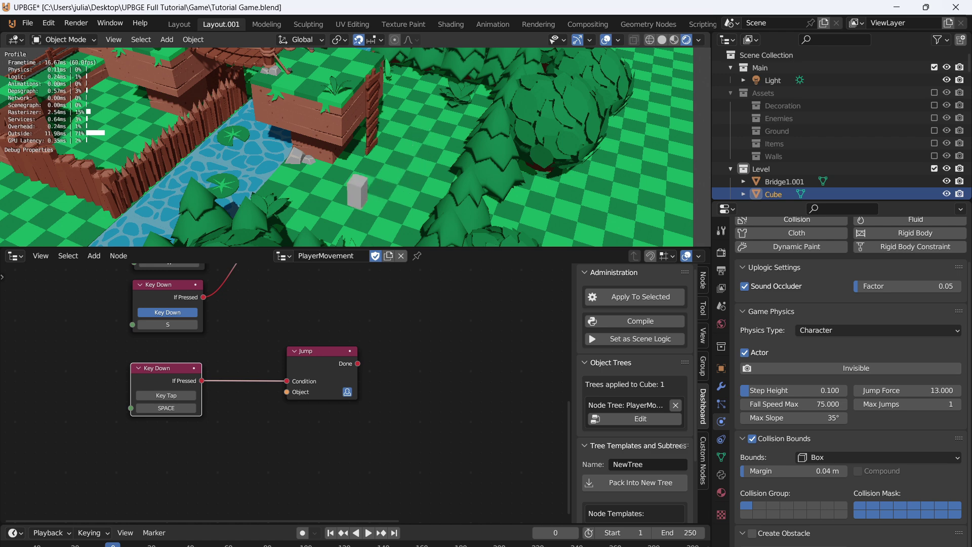
key("Escape")
Select all the water tiles along the river and join them into one object.
middle_click_drag(283, 167, 346, 107)
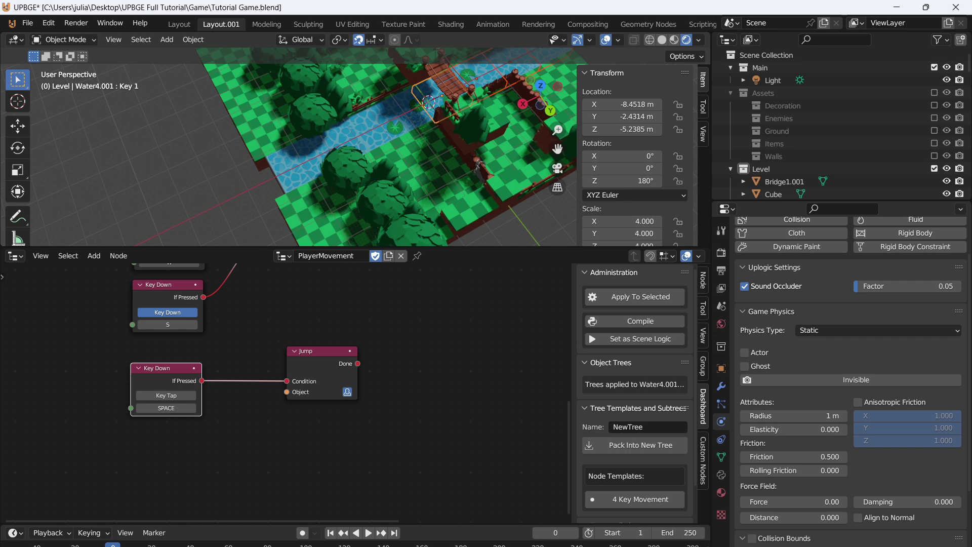
left_click(425, 104)
key("shift+d")
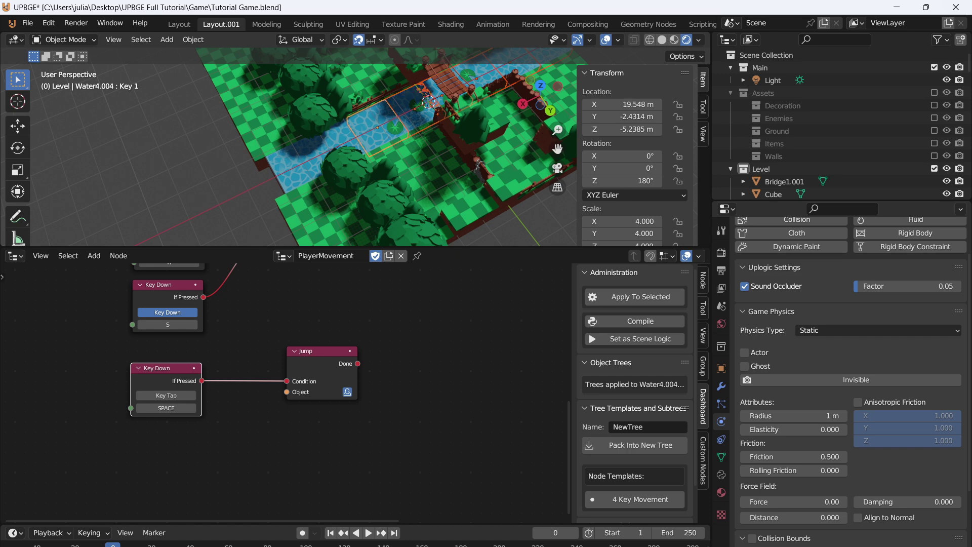
left_click(334, 141, "shift")
left_click(296, 167, "shift")
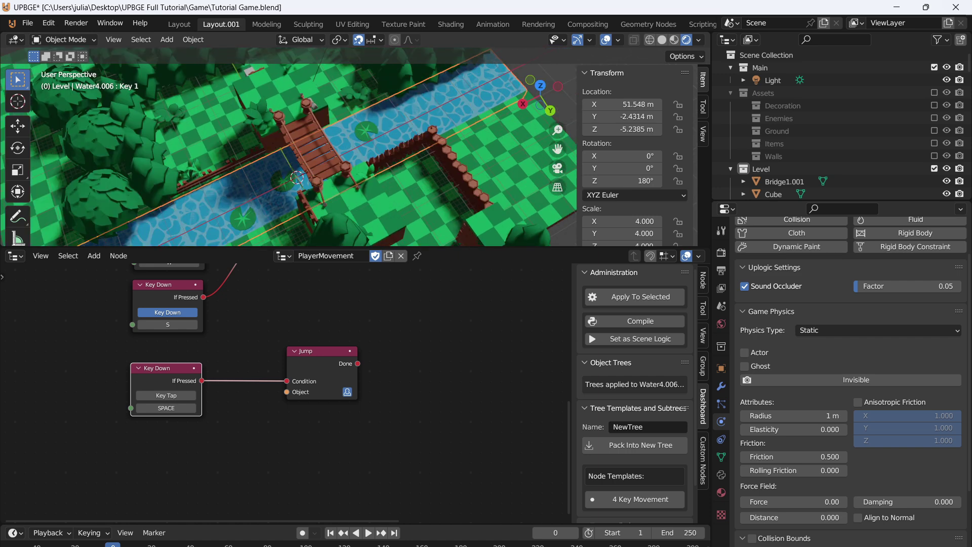
Set the joined water object's origin to its center of mass, and enable Actor, Ghost and Box Collision Bounds in its game physics.
left_click(193, 39)
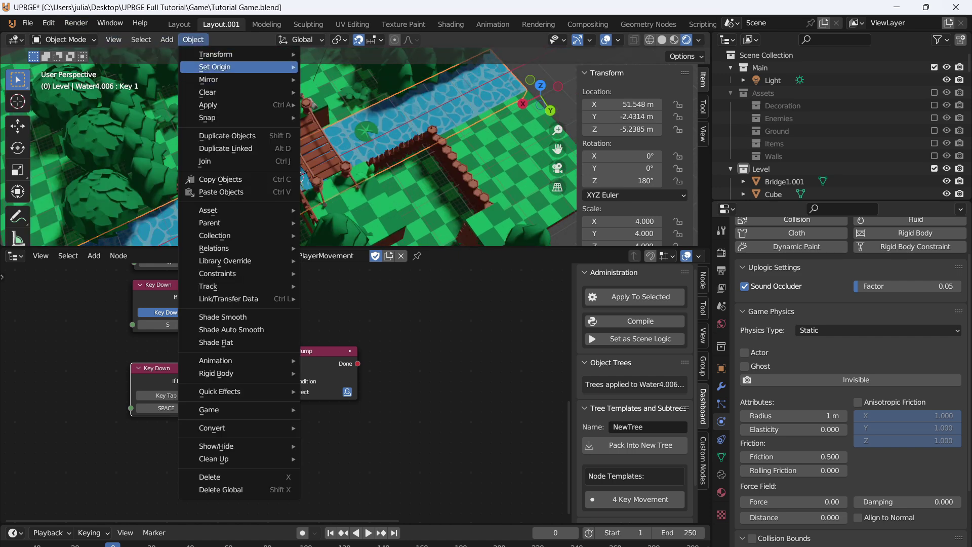
mouse_move(218, 67)
left_click(354, 108)
middle_click_drag(354, 132, 244, 118)
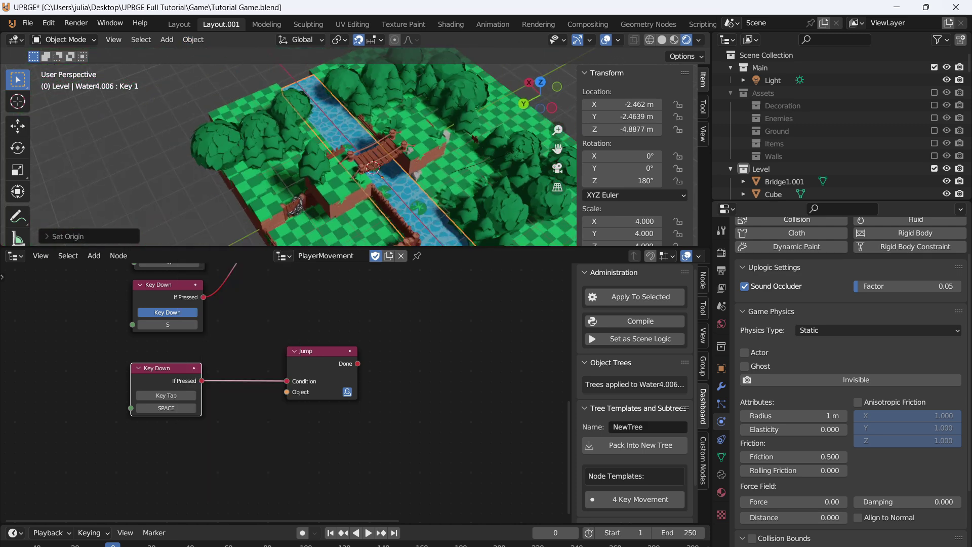
scroll(853, 379, "down", 5)
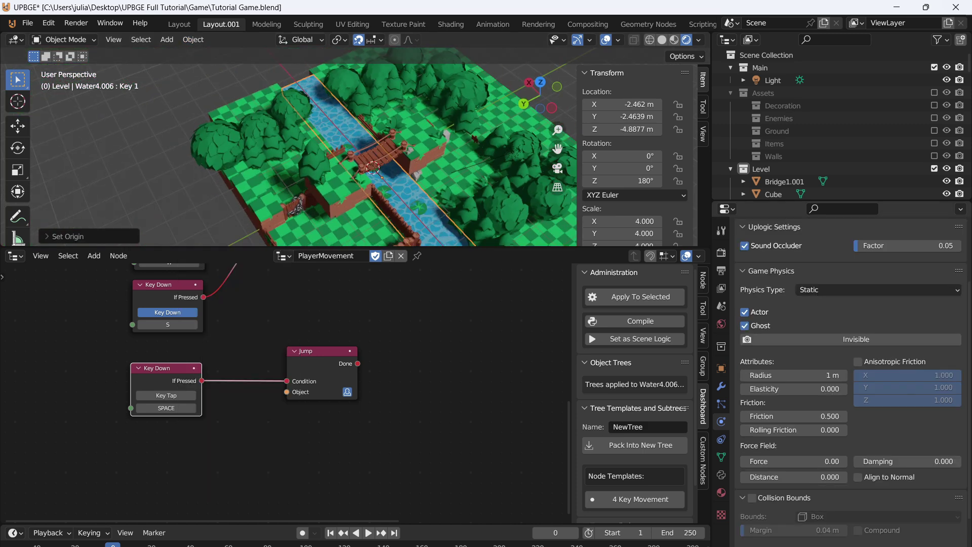
left_click(752, 445)
Run the game from the top view, move the cube into the river with W and A, and stop the game.
middle_click_drag(436, 146, 384, 160)
key("KP_7")
key("p")
key("w")
key("a")
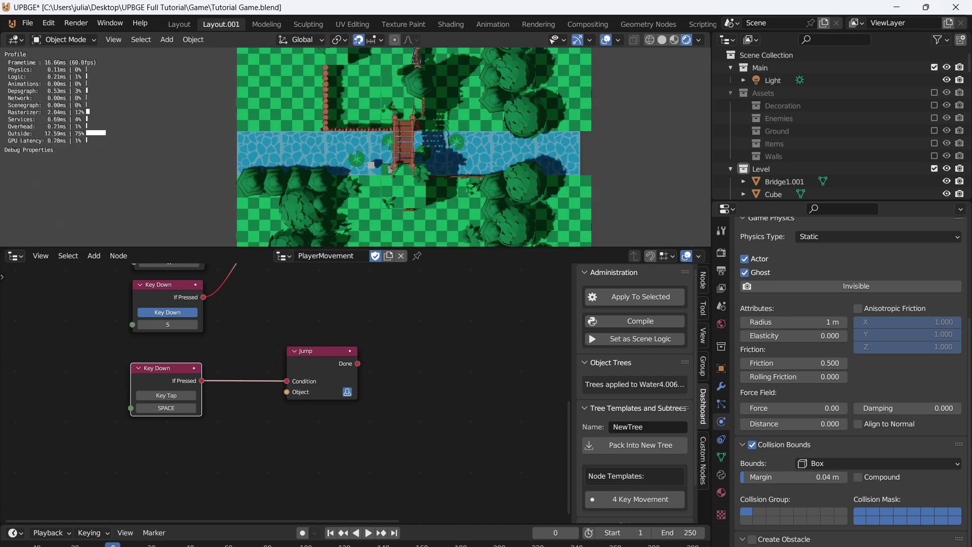
key("Escape")
Run the game from an angled perspective view and move the cube into the river with W and A.
middle_click_drag(445, 177, 455, 144)
scroll(468, 132, "up", 2)
key("p")
key("w")
key("a")
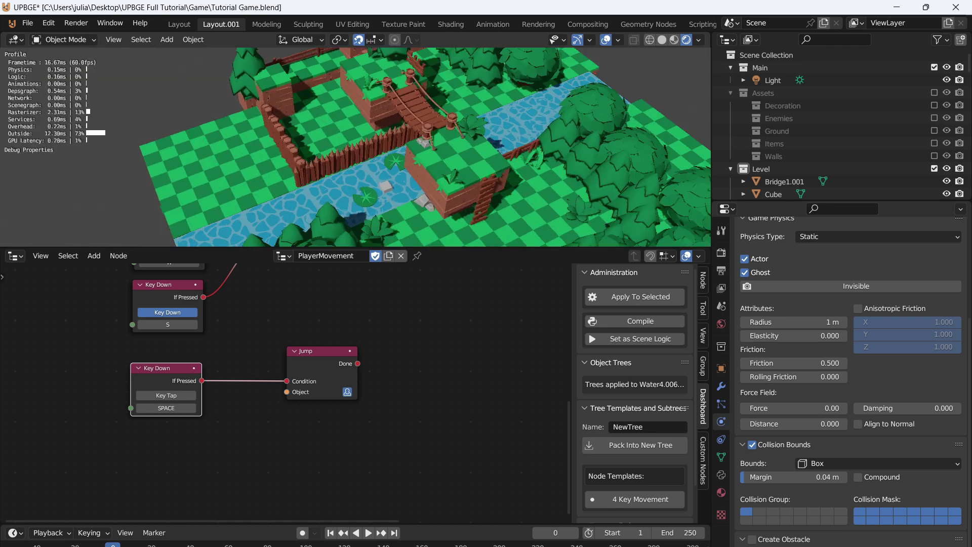